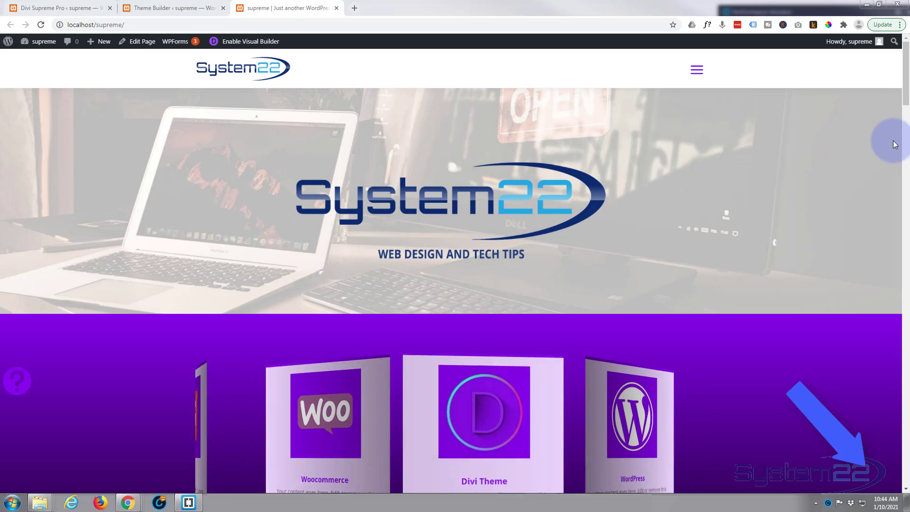
Open the Reach Out! popup from the footer envelope blurb, try its Name and Message fields, then close it.
left_click_drag(905, 101, 906, 488)
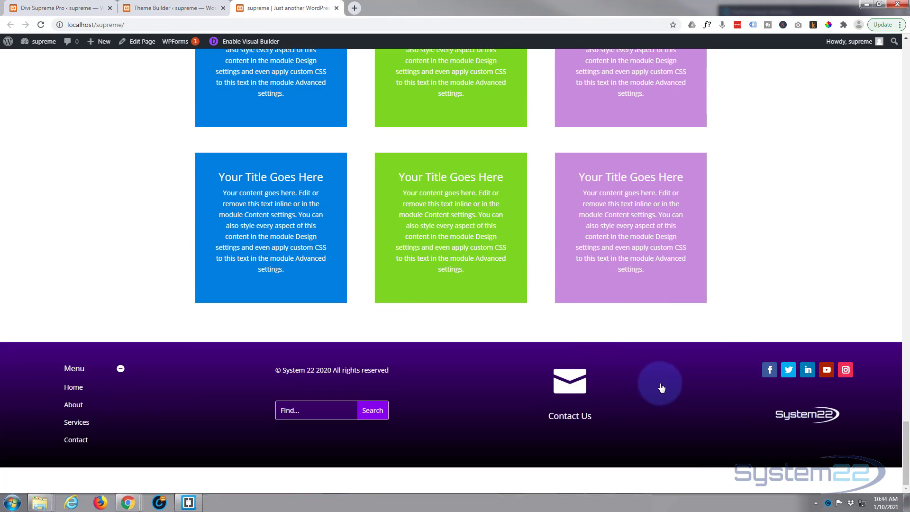
left_click(570, 387)
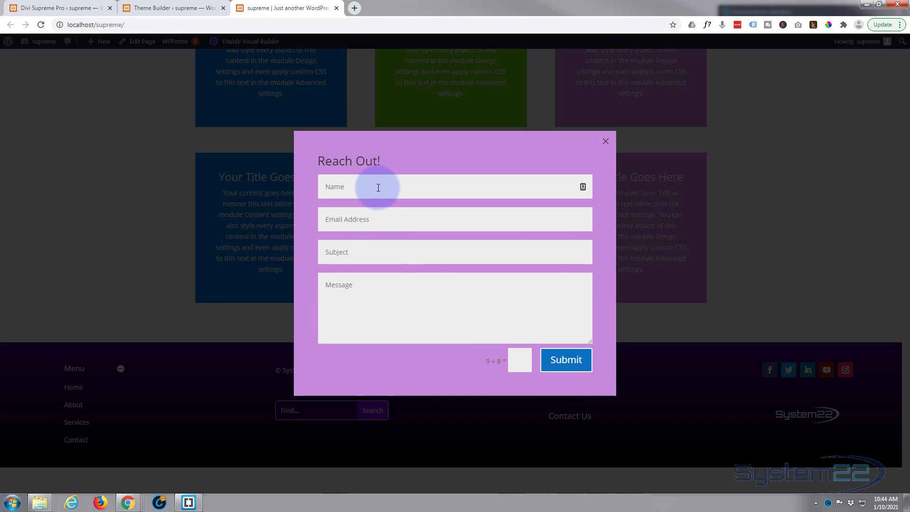
left_click(378, 186)
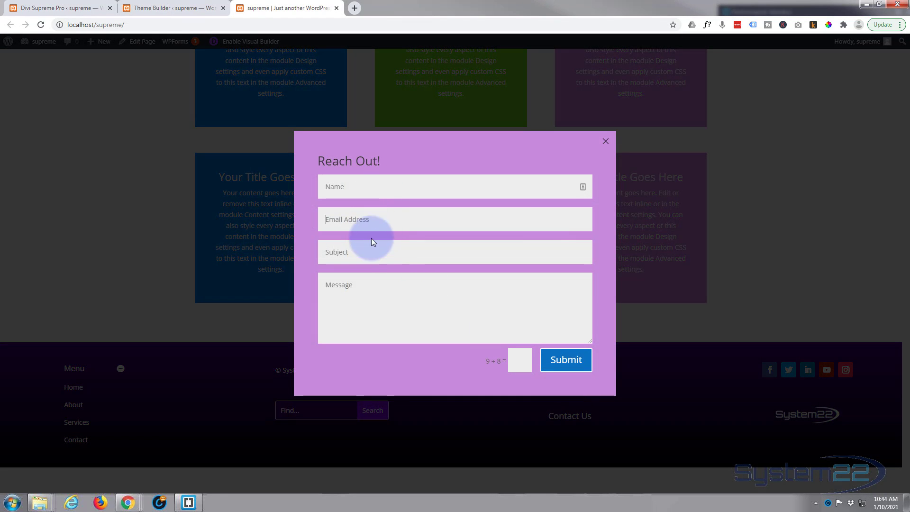
left_click(348, 300)
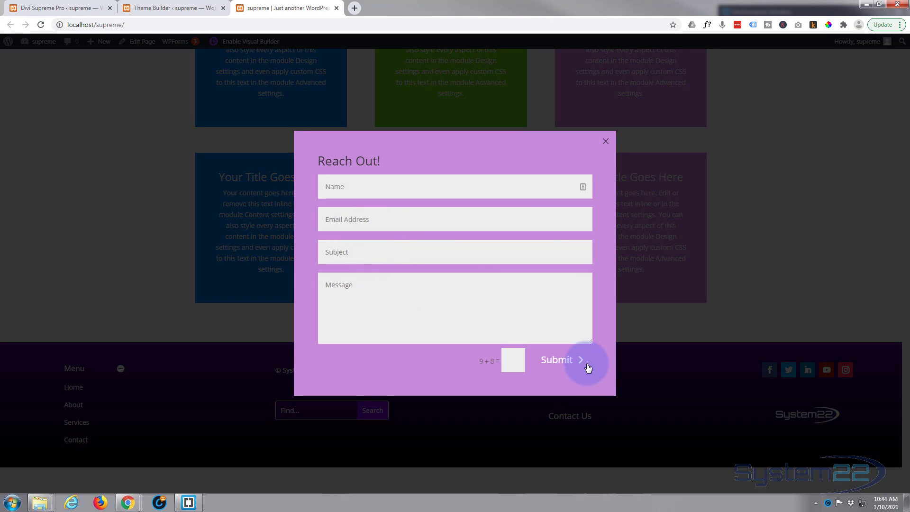
left_click(604, 143)
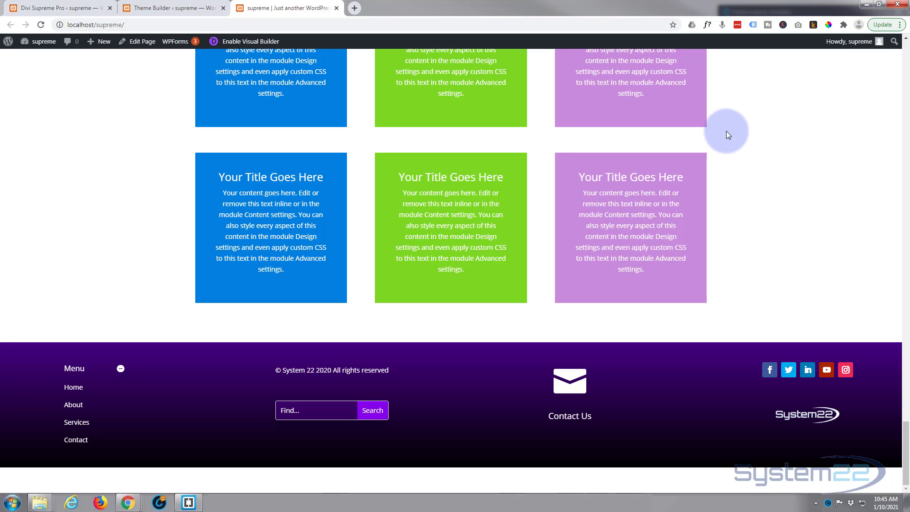
scroll(763, 149, "up", 1)
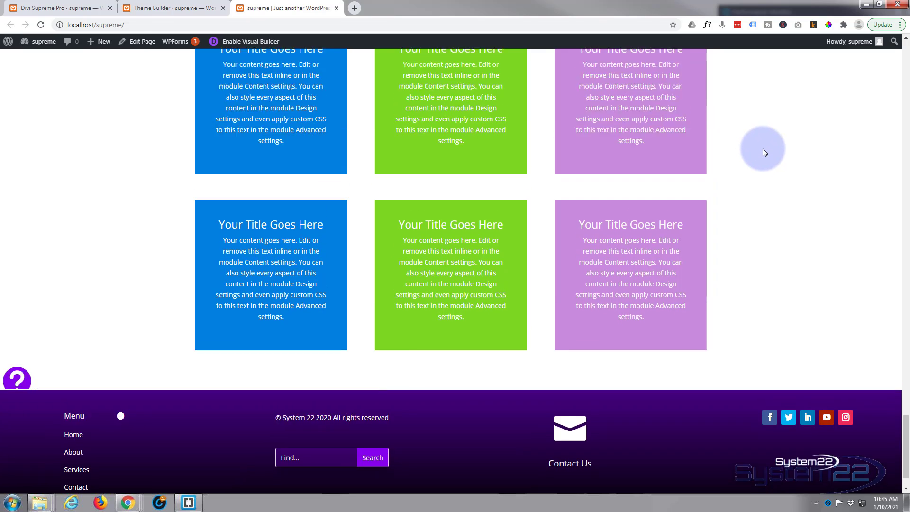
Create a new page titled 'em' and start building it from scratch with Divi.
mouse_move(101, 42)
left_click(98, 85)
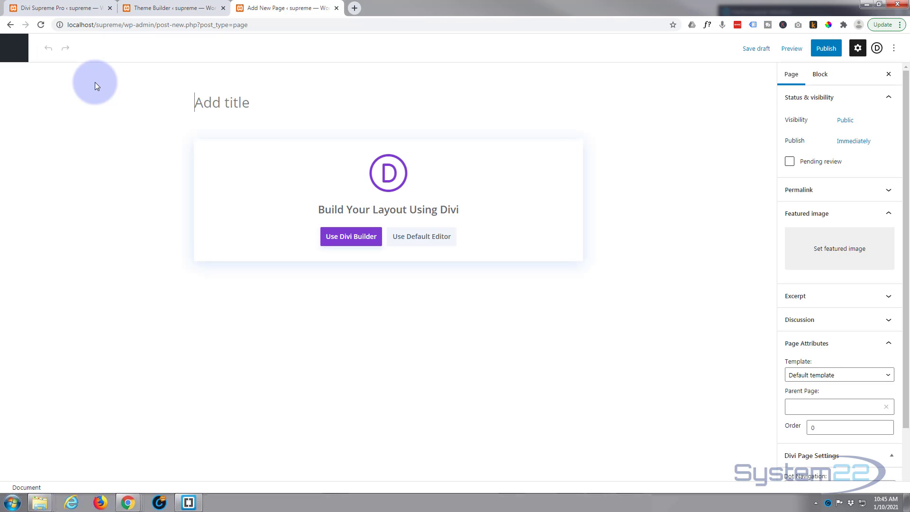
type("em")
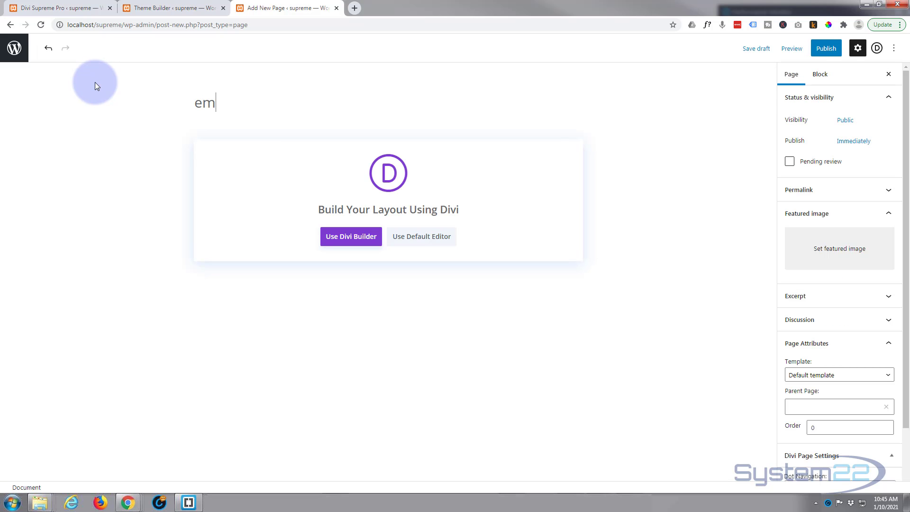
left_click(335, 240)
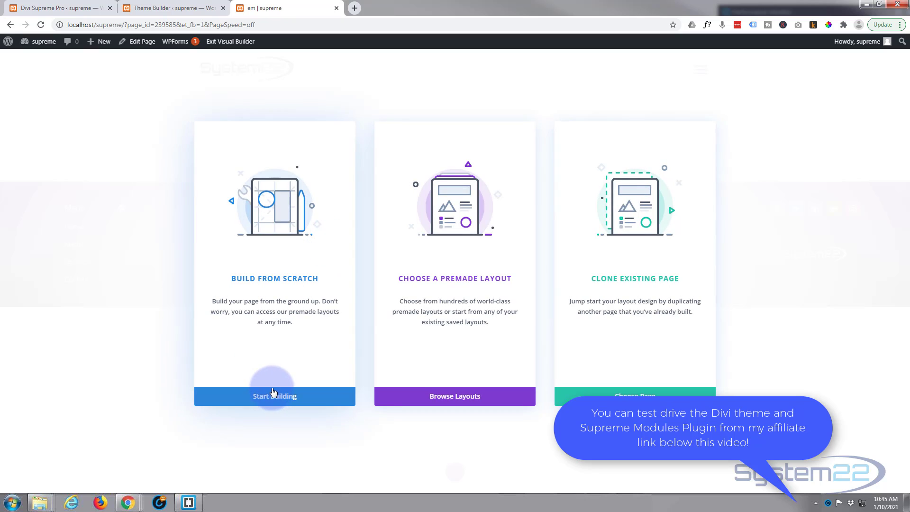
left_click(273, 398)
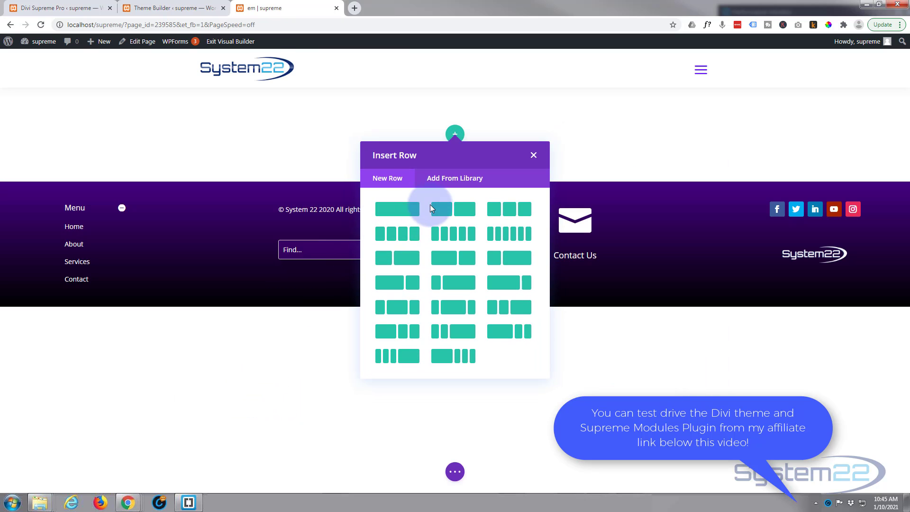
key("F5")
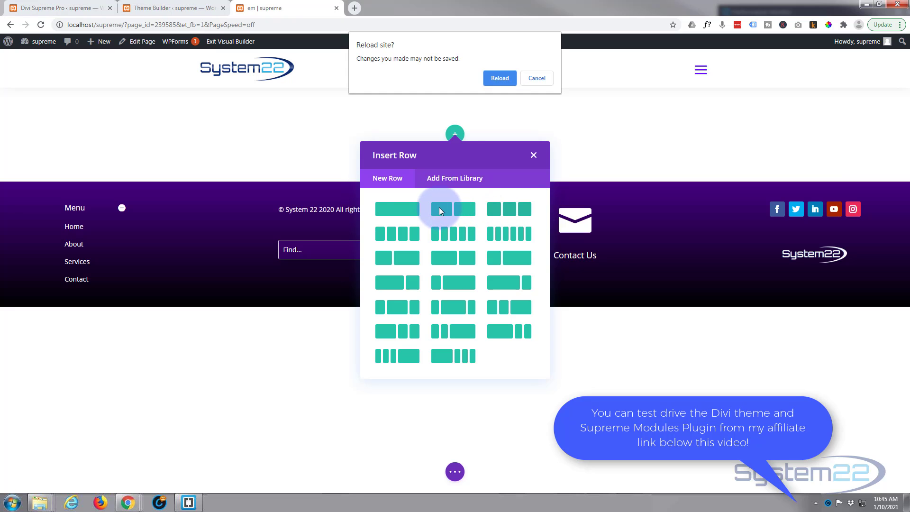
left_click(545, 79)
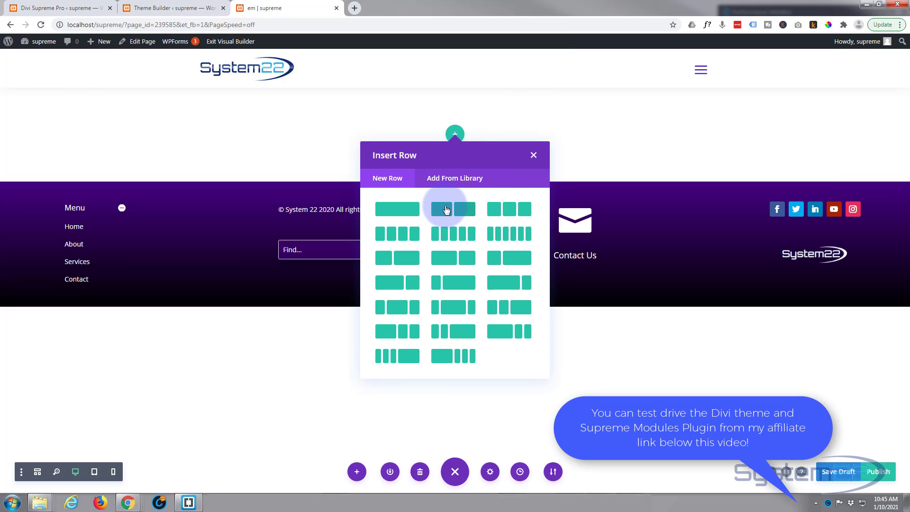
Insert a two-column row and add a Contact Form module to it.
left_click(444, 214)
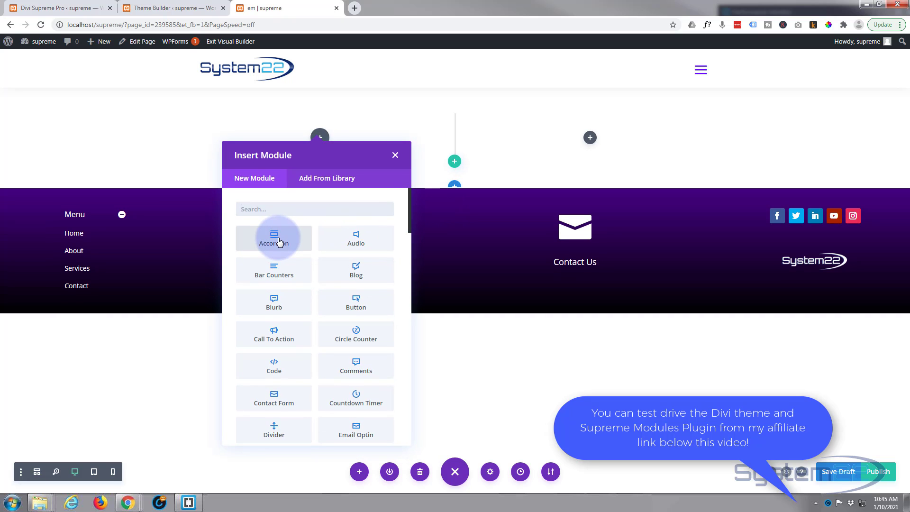
scroll(279, 243, "down", 3)
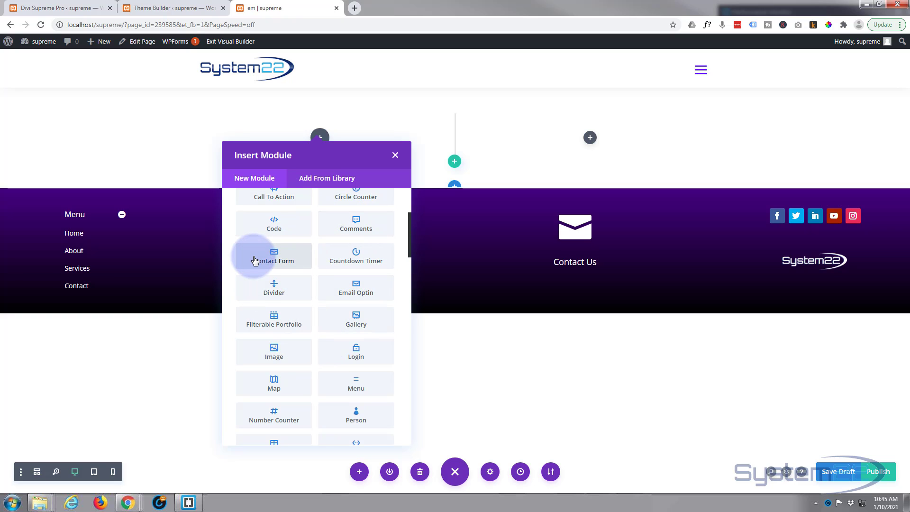
left_click(275, 259)
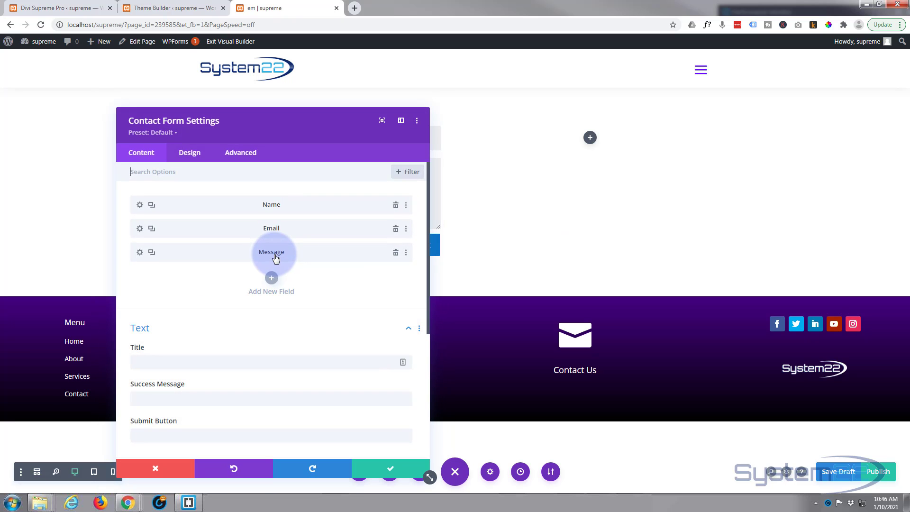
Add a form field with ID and title 'Subject' and place it above Message.
left_click_drag(319, 117, 689, 121)
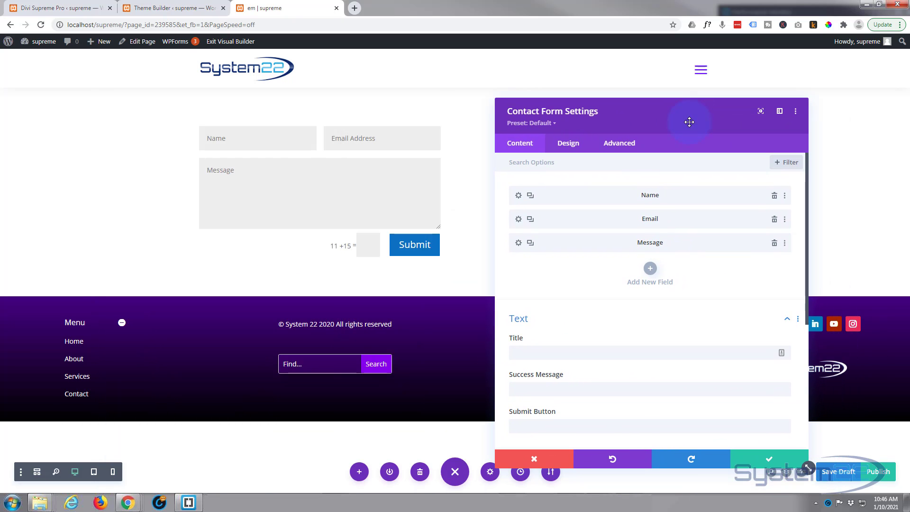
left_click(650, 271)
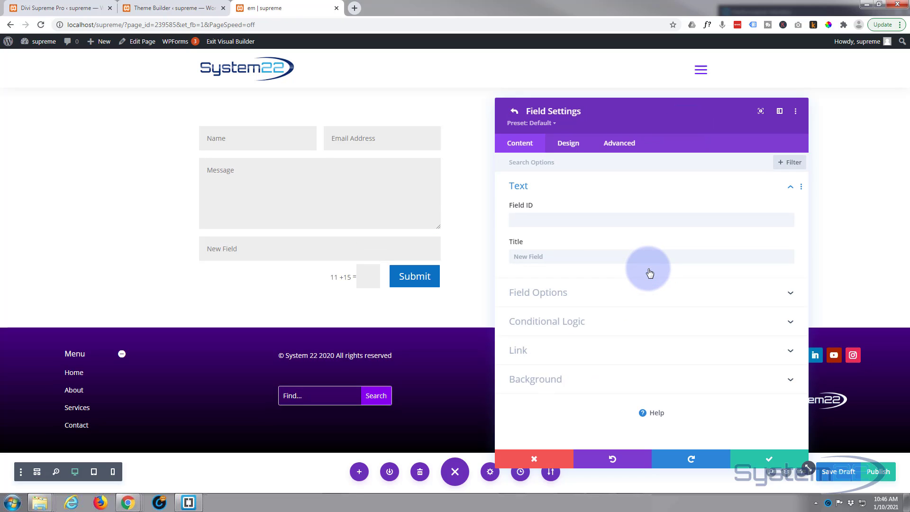
left_click(538, 217)
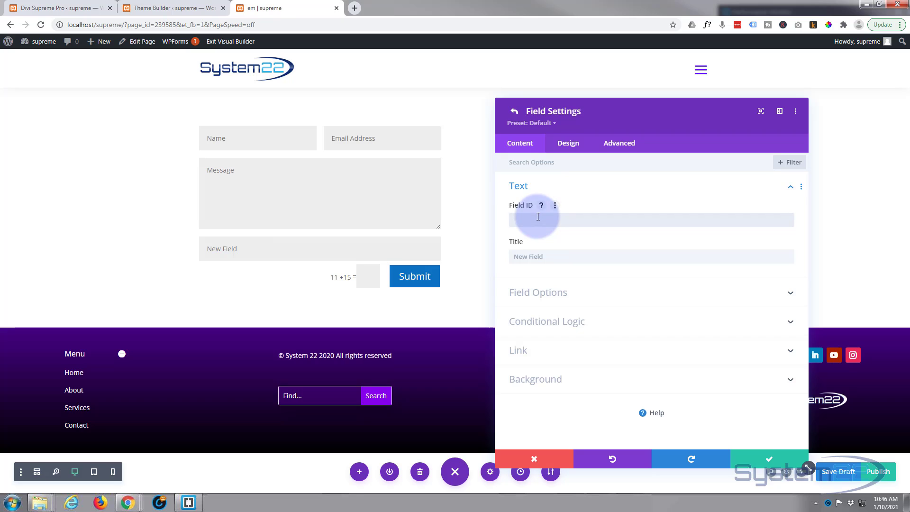
type("Subject")
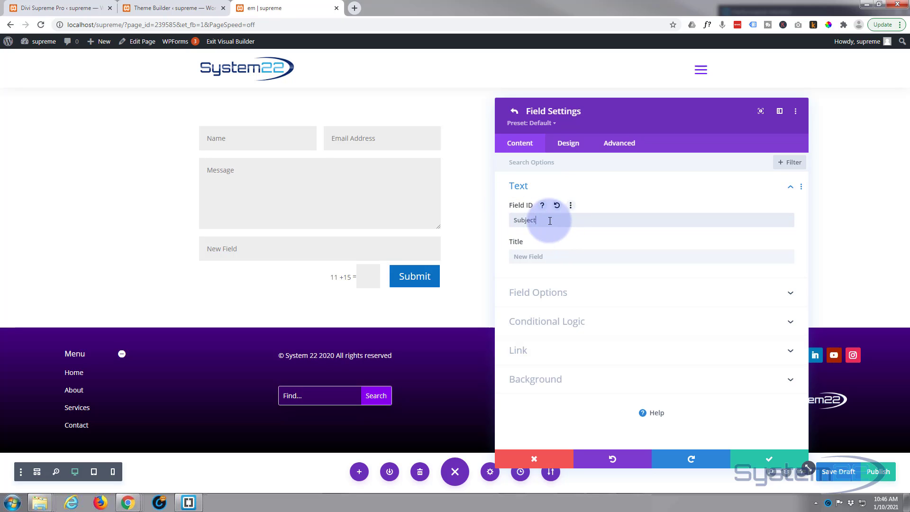
left_click_drag(544, 219, 471, 220)
key("ctrl+c")
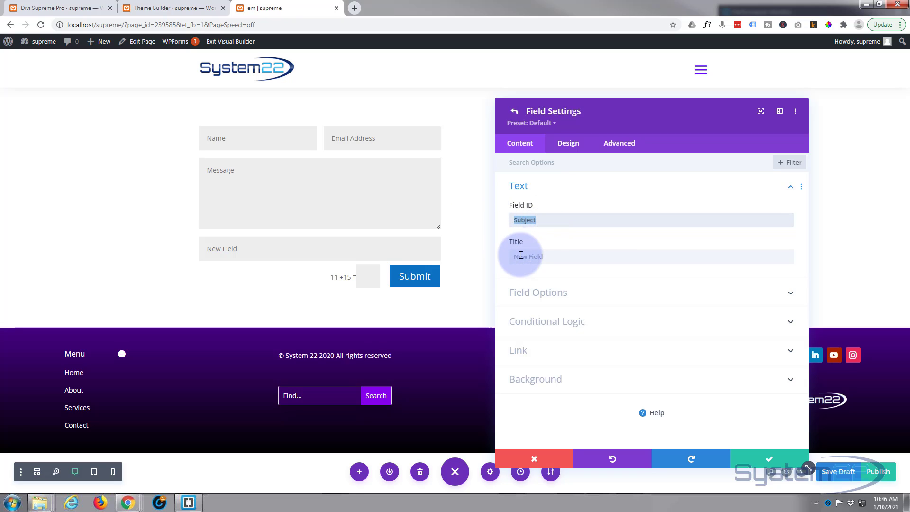
left_click(522, 256)
key("ctrl+v")
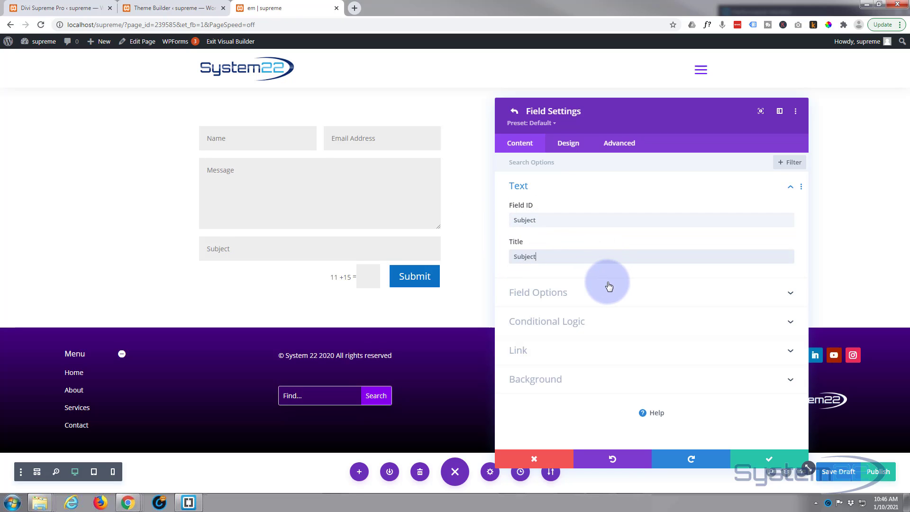
left_click(766, 461)
left_click_drag(581, 269, 585, 237)
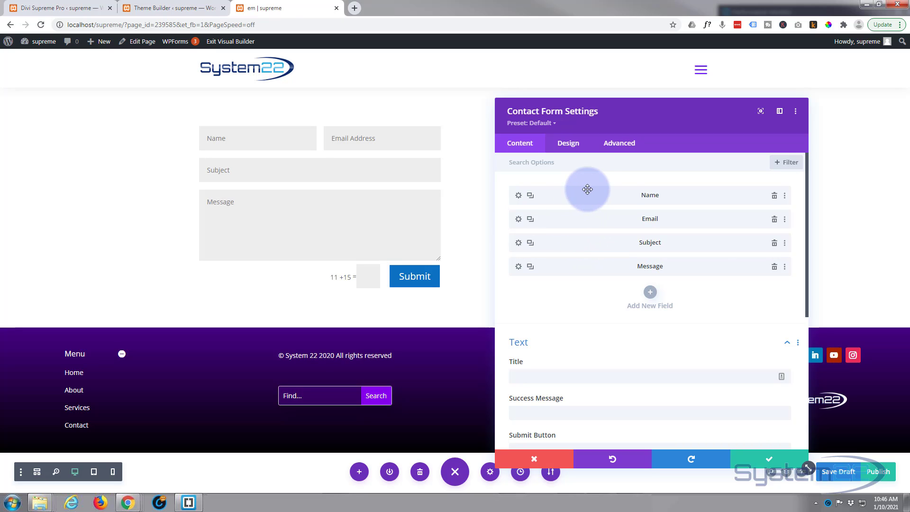
Title the contact form 'Reach Out!' and set its success message to 'Message sent!'.
left_click(568, 148)
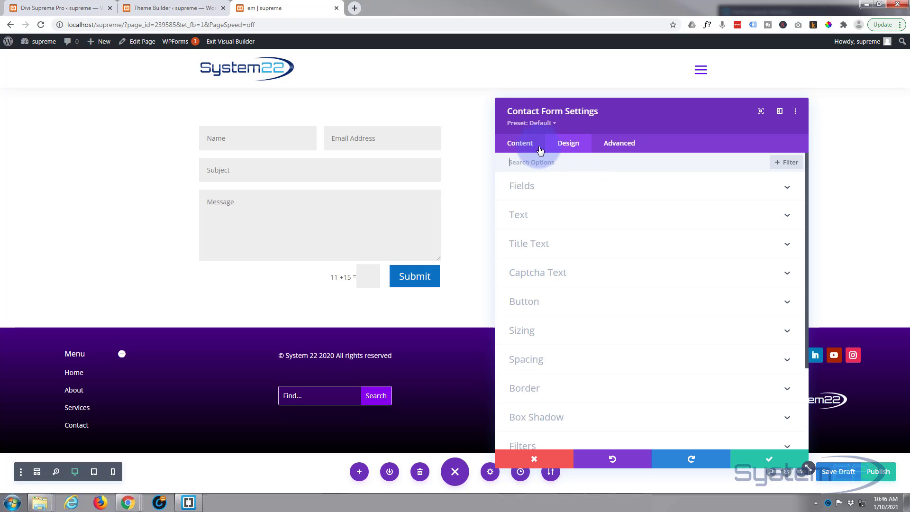
left_click(519, 149)
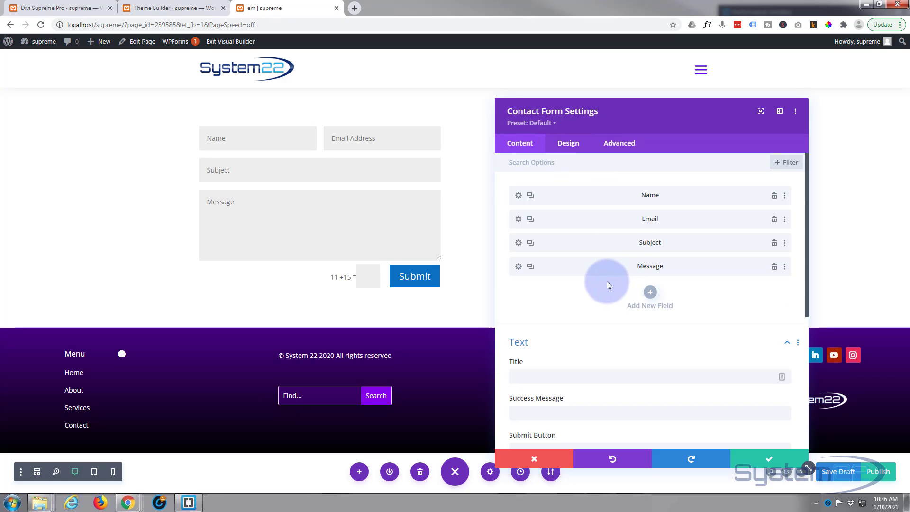
scroll(605, 281, "down", 2)
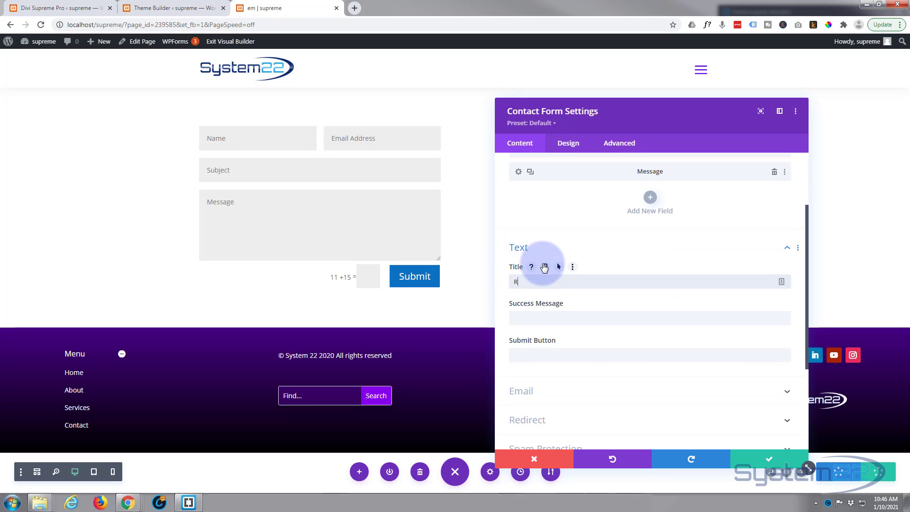
type("each Ou")
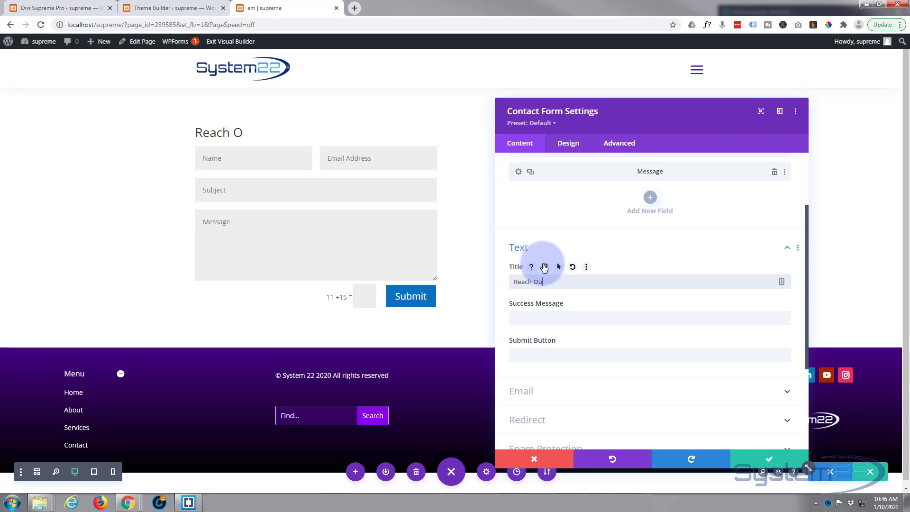
type("t!")
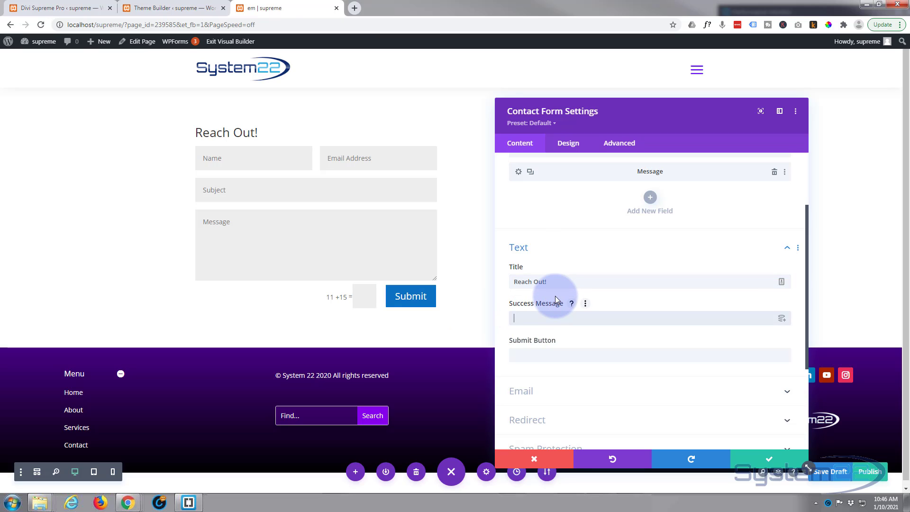
type("Message sent!")
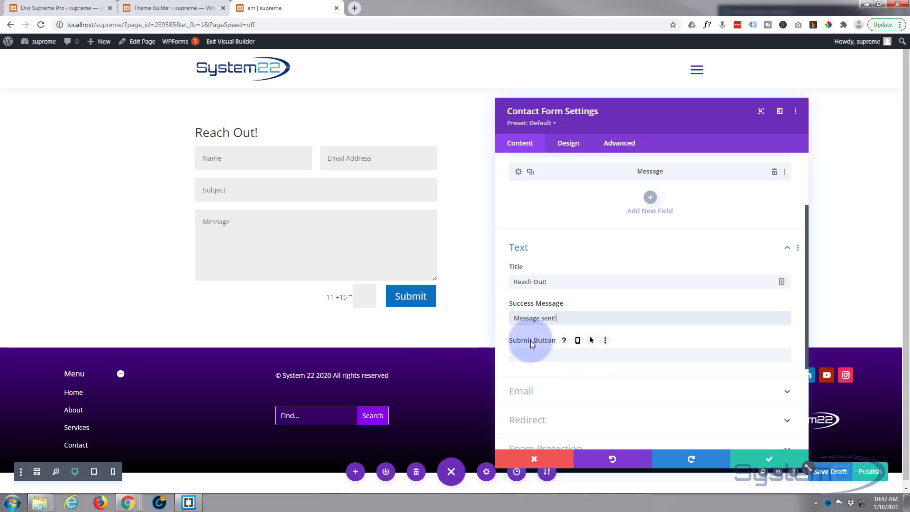
Enter the recipient email address in the form's Email settings.
scroll(531, 341, "down", 2)
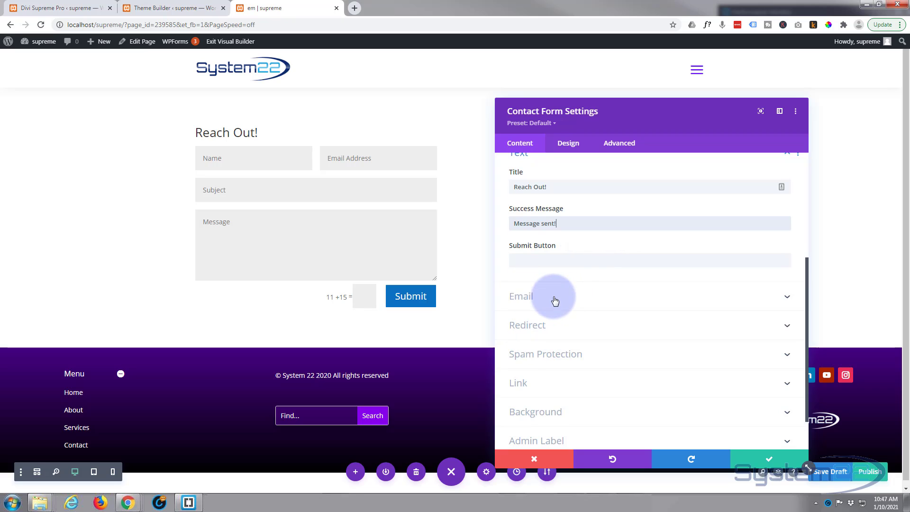
left_click(565, 301)
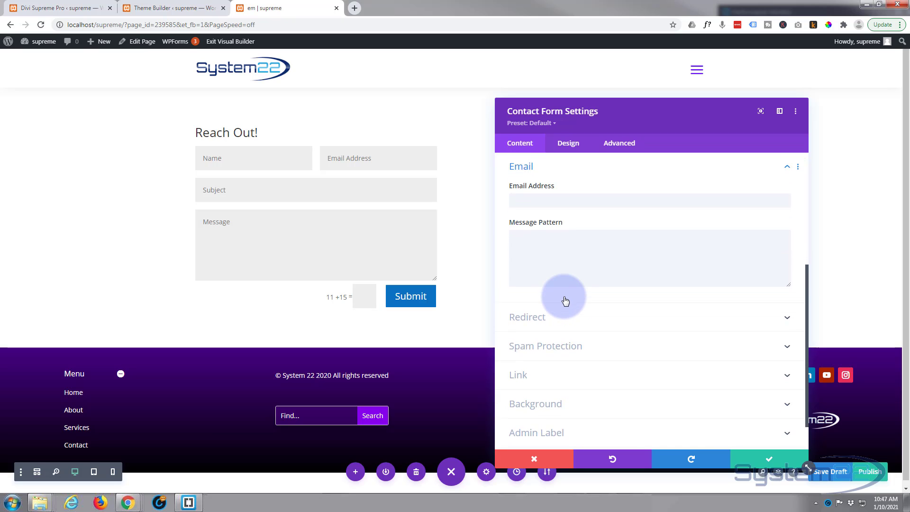
left_click(541, 201)
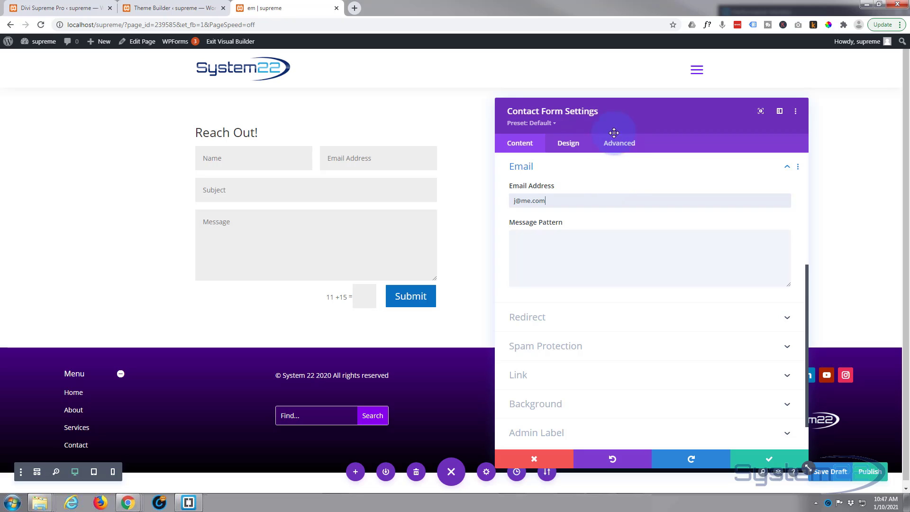
scroll(613, 247, "down", 1)
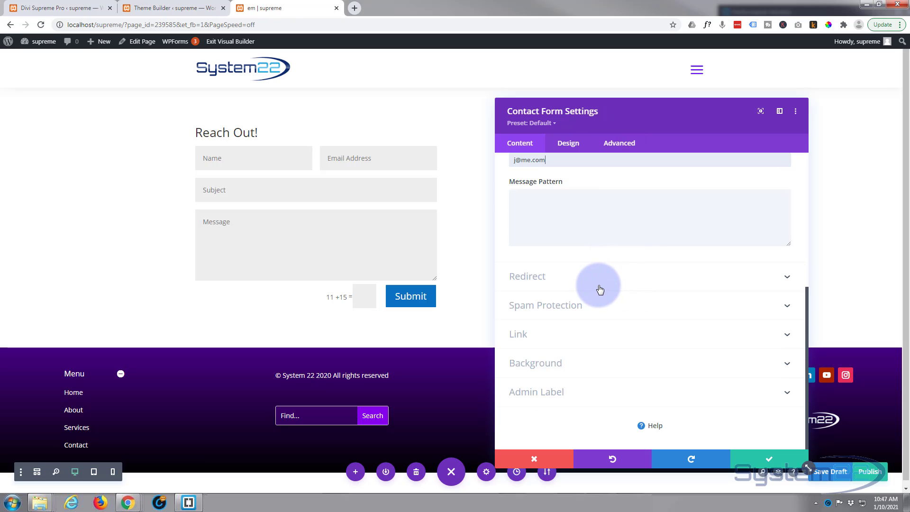
Check the form's Redirect and Spam Protection settings.
left_click(581, 285)
mouse_move(532, 270)
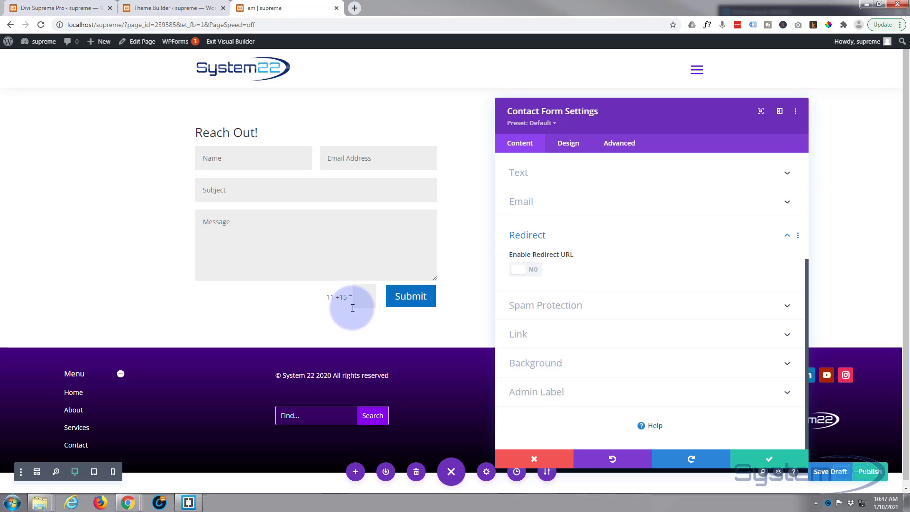
left_click(616, 313)
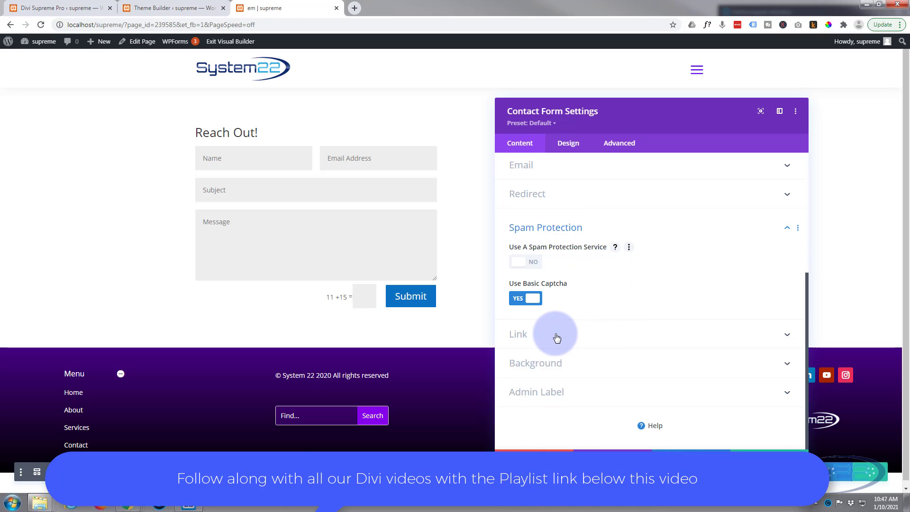
Apply the lavender #c88bda background colour to the contact form.
left_click(590, 366)
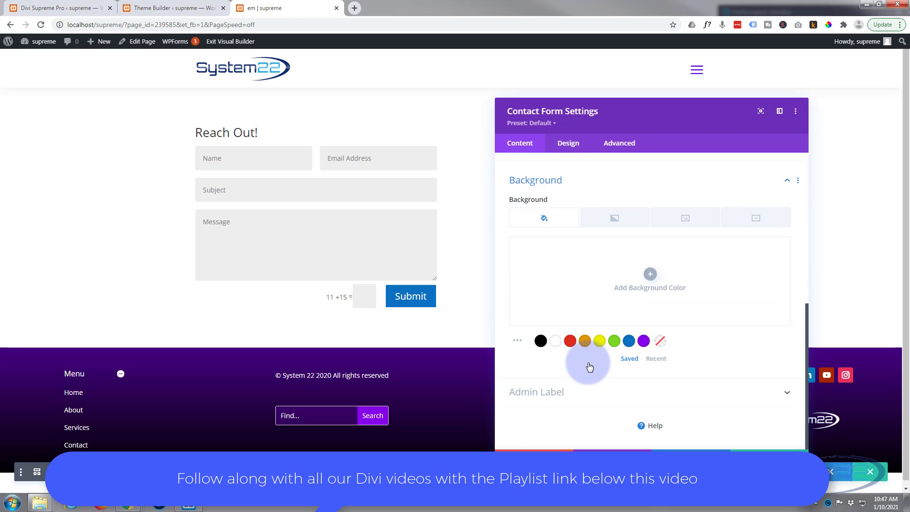
left_click(517, 341)
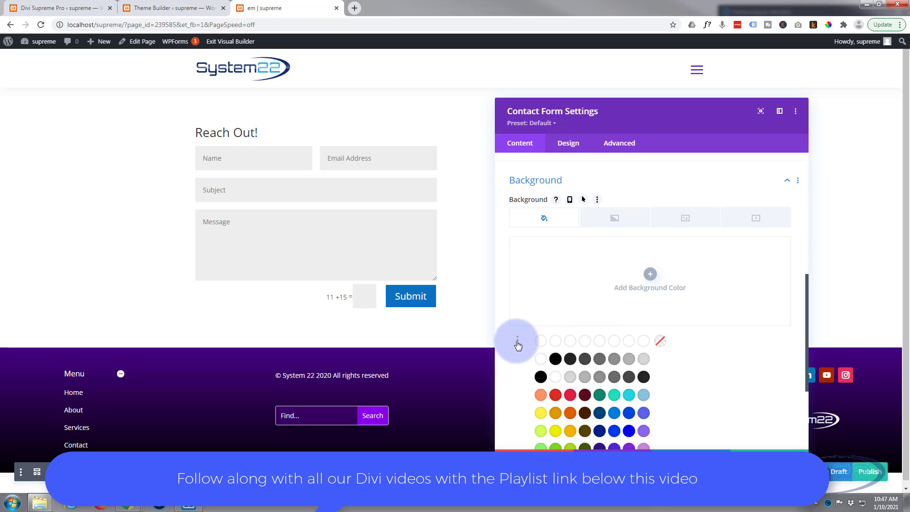
scroll(519, 345, "down", 1)
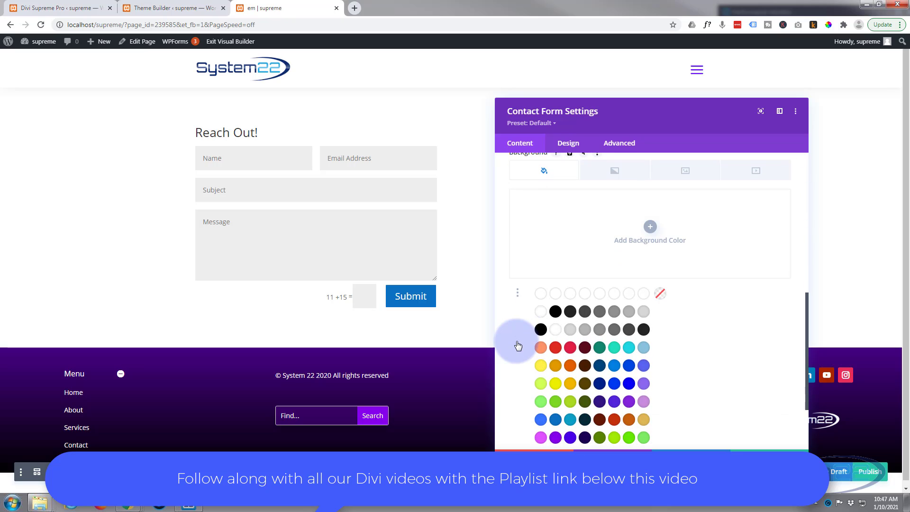
left_click(662, 393)
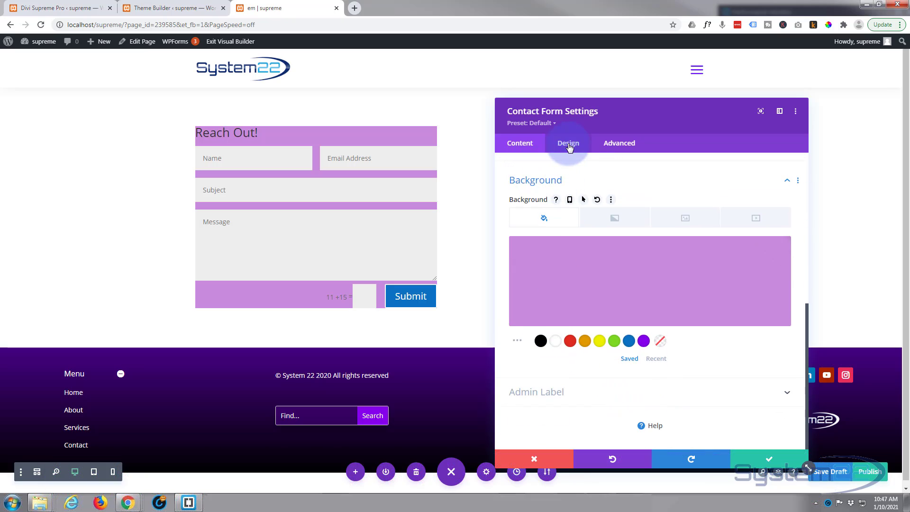
Set the contact form's padding to 50px on all sides and save its settings.
left_click(569, 147)
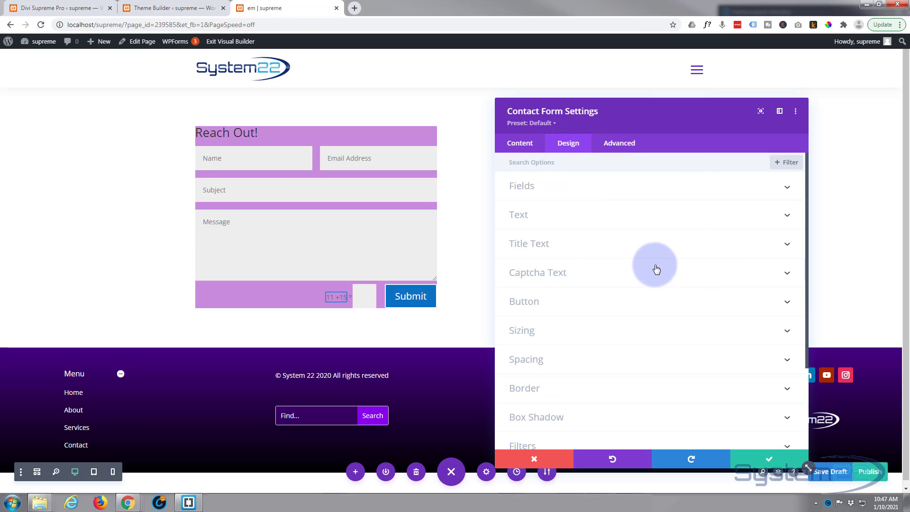
scroll(628, 266, "down", 2)
left_click(624, 276)
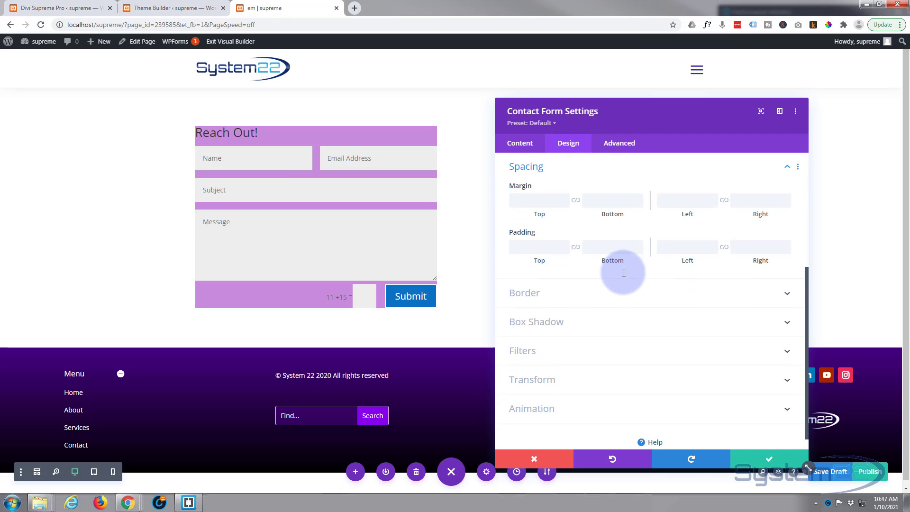
left_click(524, 246)
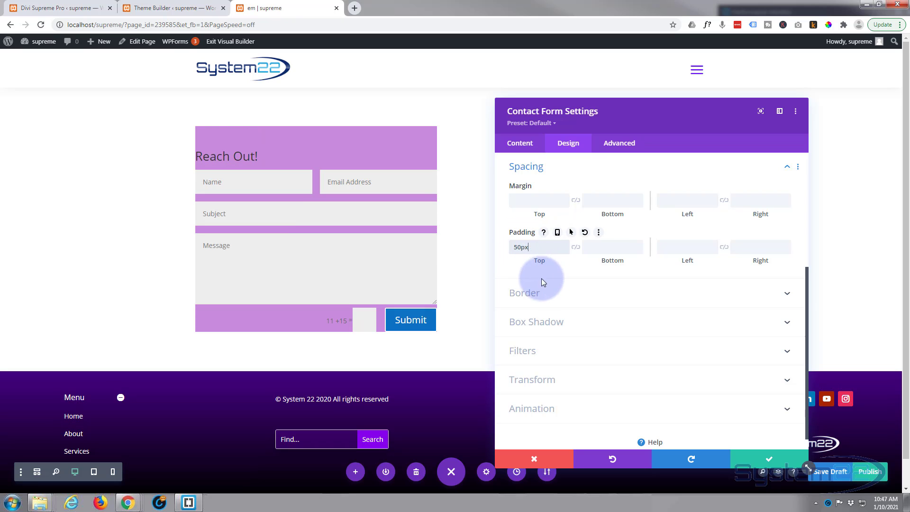
left_click(575, 248)
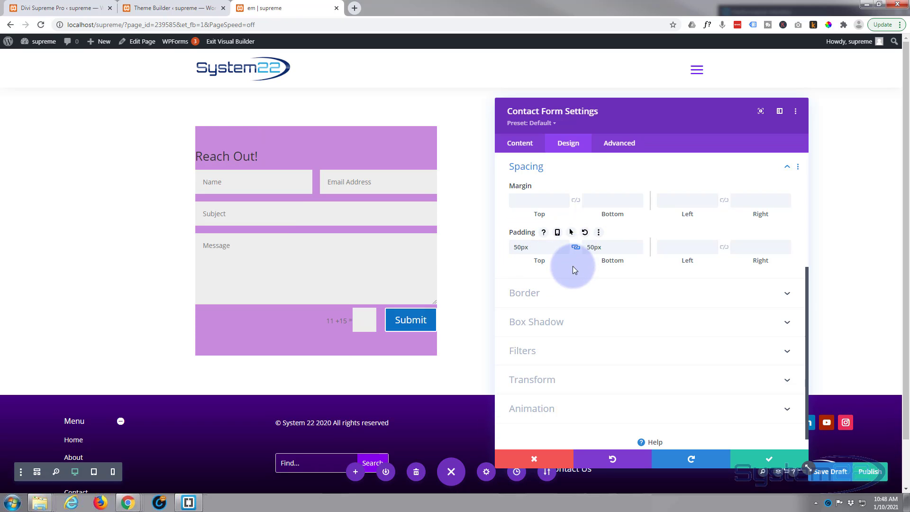
left_click(666, 247)
type("50")
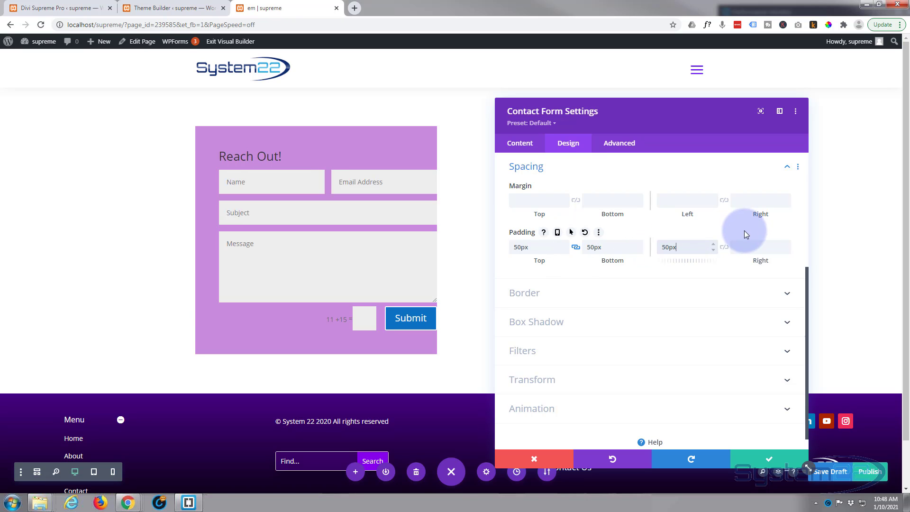
left_click(724, 247)
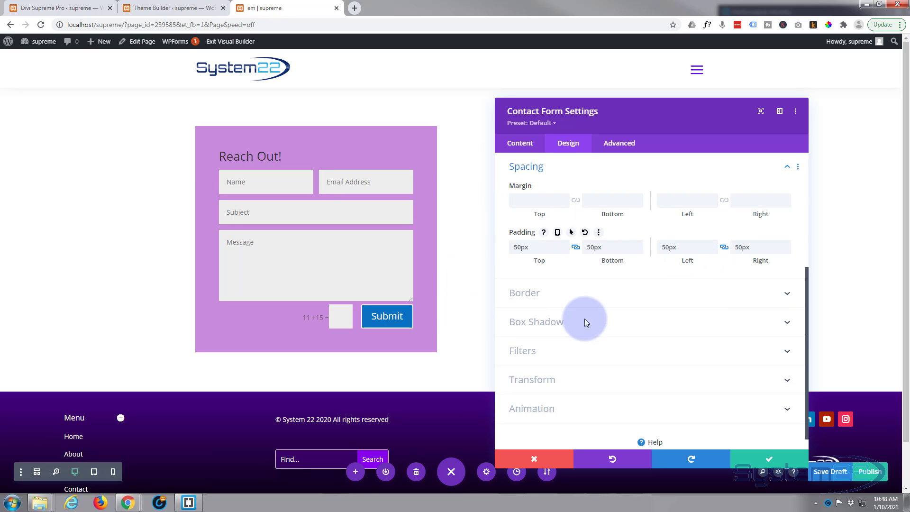
left_click(757, 463)
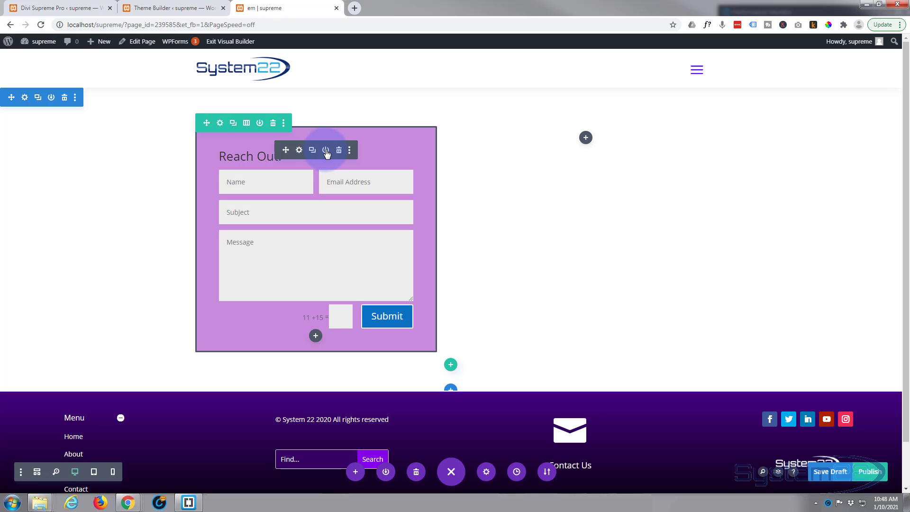
Save the contact form module to the Divi Library as 'em pop'.
left_click(326, 151)
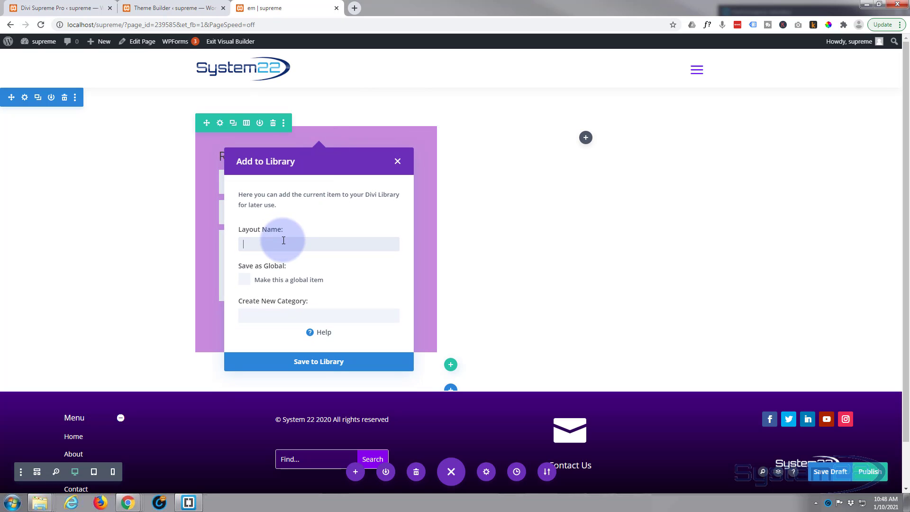
type("em pop")
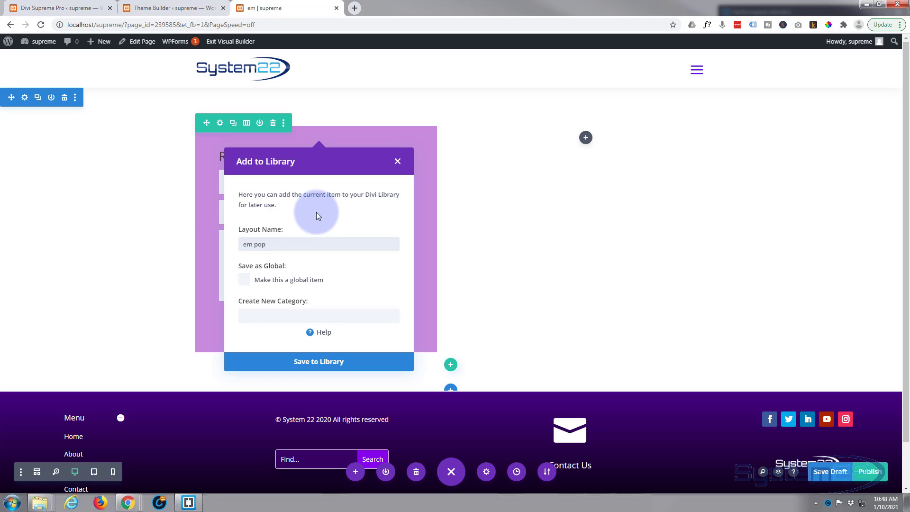
left_click(317, 363)
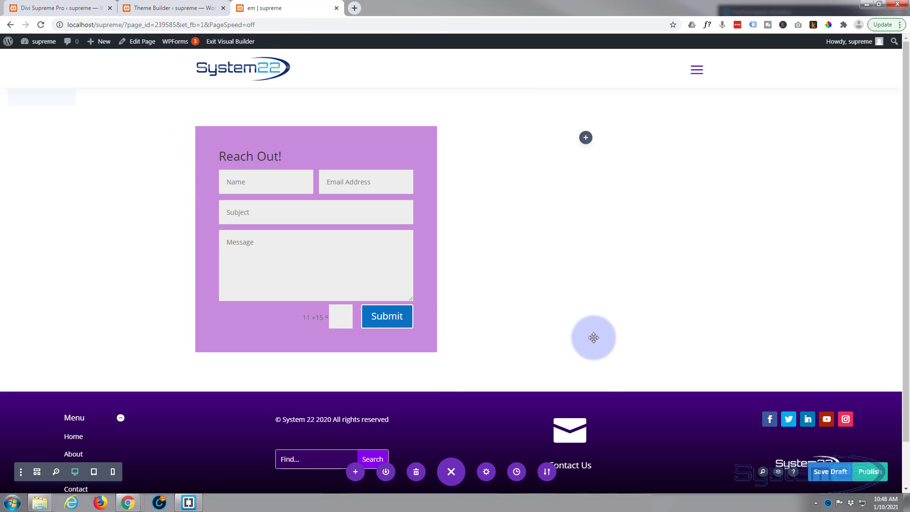
Check that Enable Divi Popup is on in Divi Supreme Pro, then go to the Theme Builder.
left_click(43, 10)
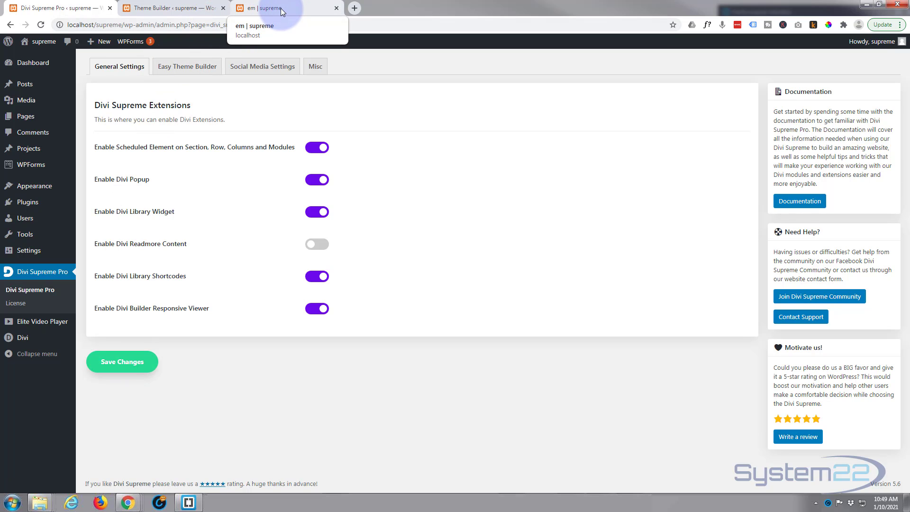
left_click(162, 11)
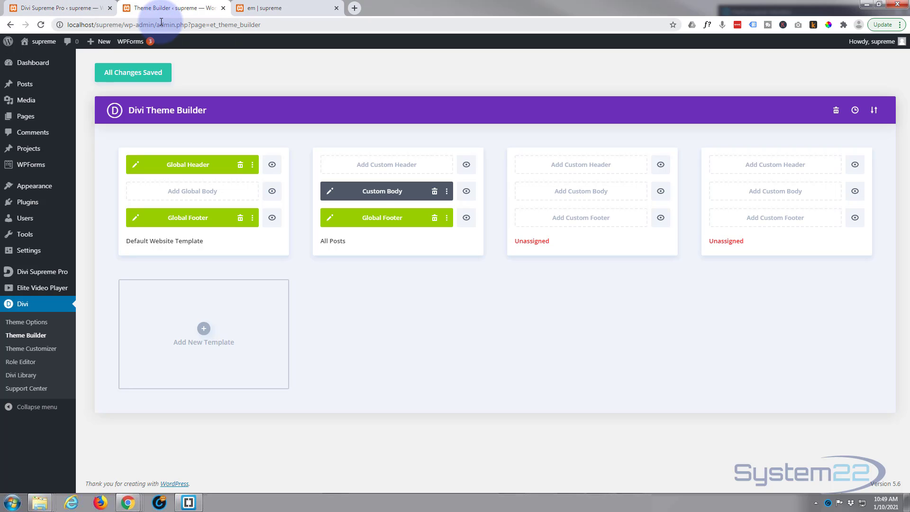
Look over the footer on the em page, then open the Global Footer layout for editing.
left_click(273, 8)
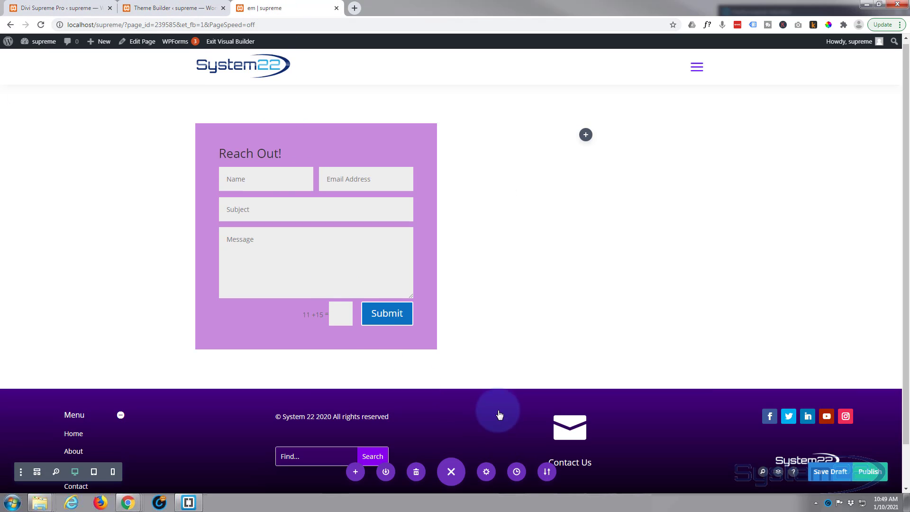
scroll(523, 410, "down", 1)
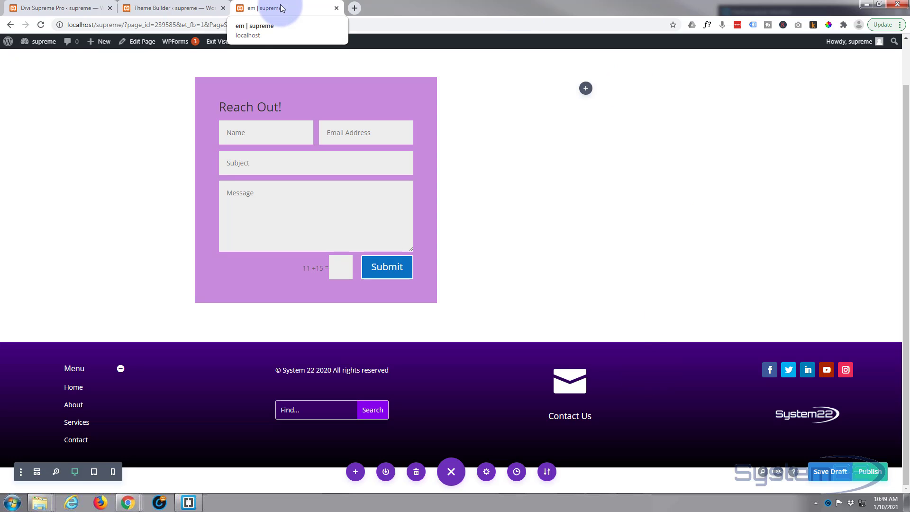
left_click(160, 9)
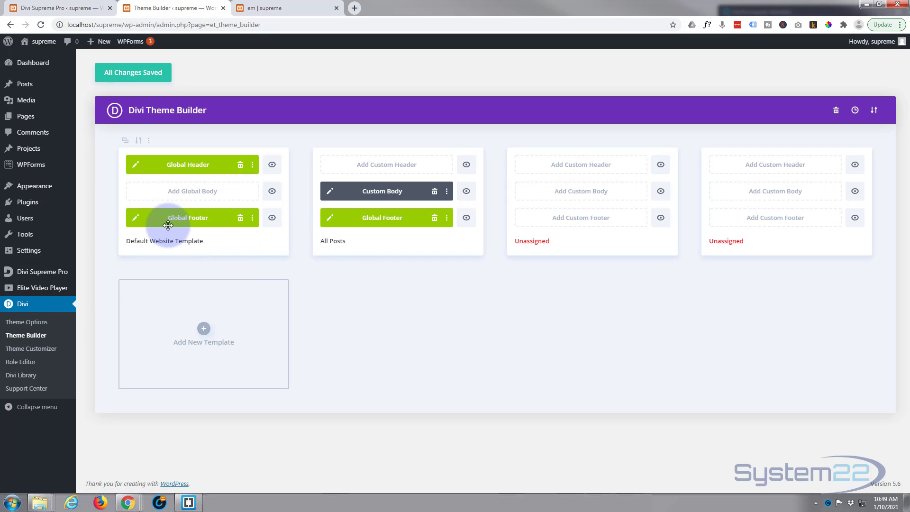
left_click(136, 219)
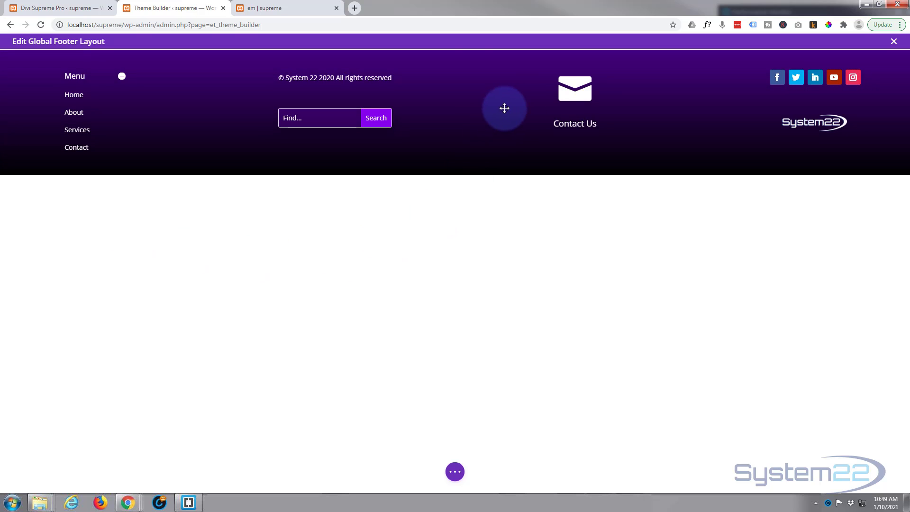
Delete the footer's Contact Us envelope module and open the module picker for that column.
mouse_move(583, 95)
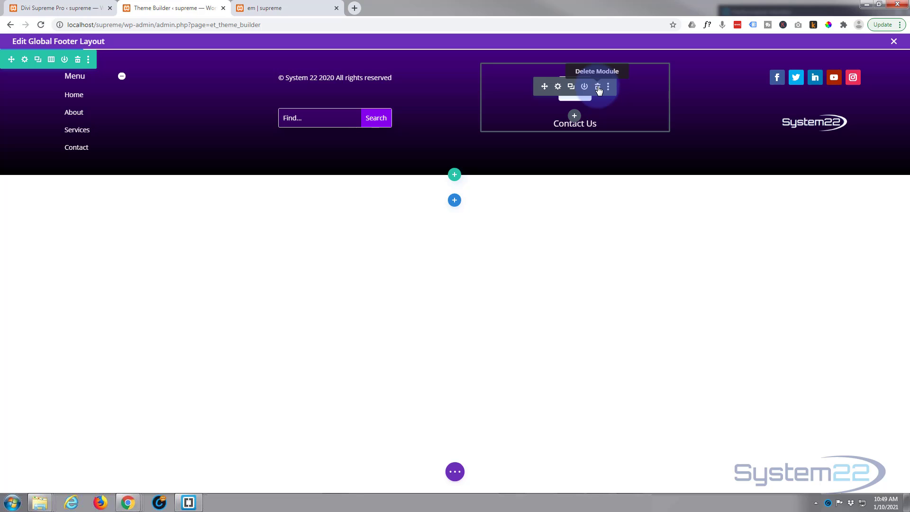
left_click(599, 90)
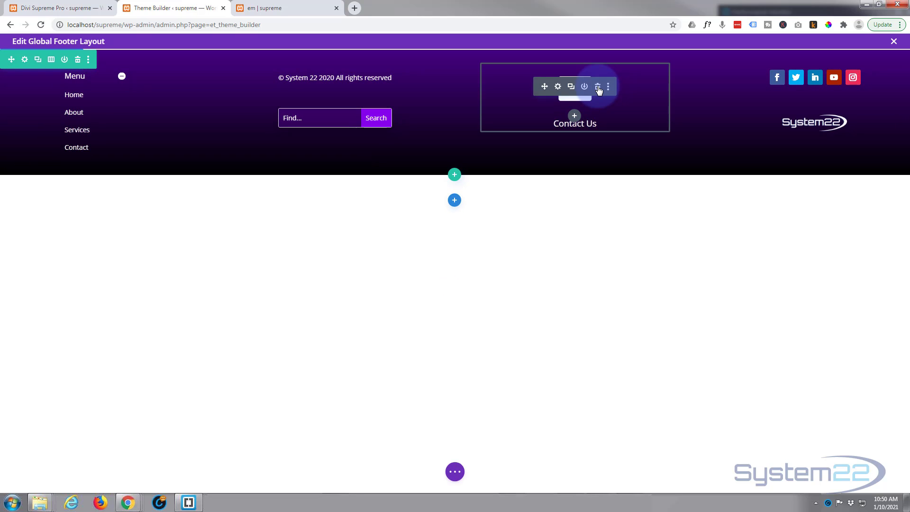
left_click(599, 90)
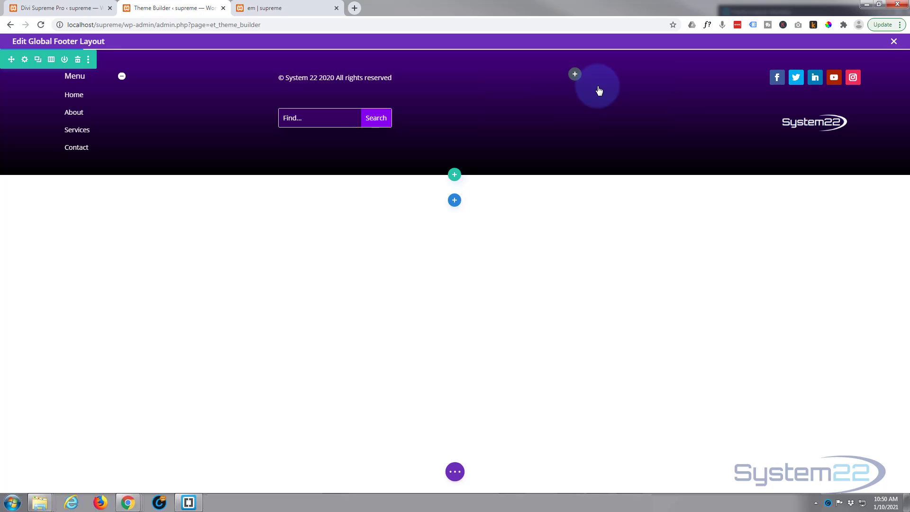
left_click(575, 75)
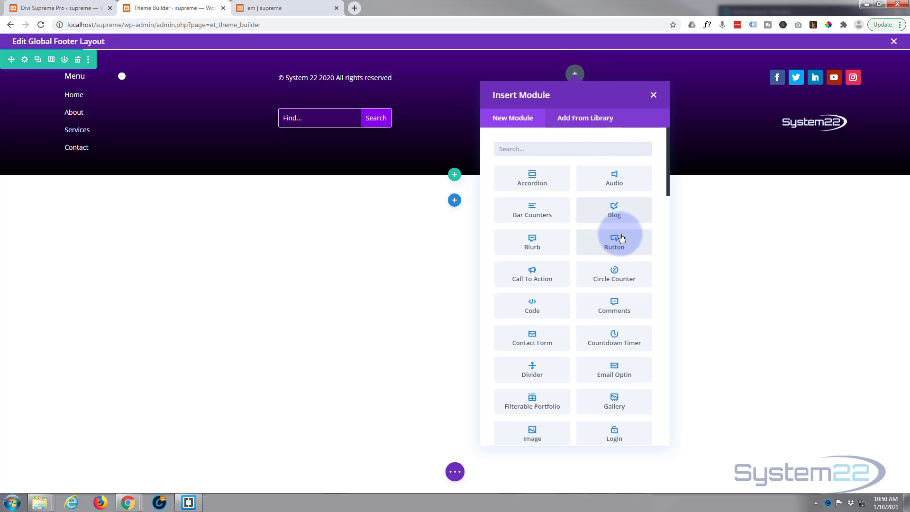
Add a Blurb titled 'Contact Us' to the footer column and delete its placeholder body text.
left_click(531, 243)
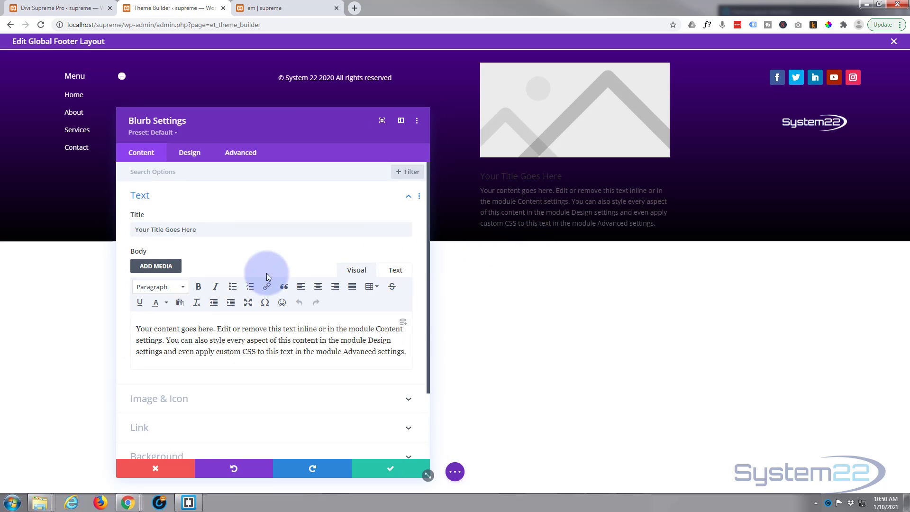
left_click_drag(196, 230, 115, 226)
type("Contact Us")
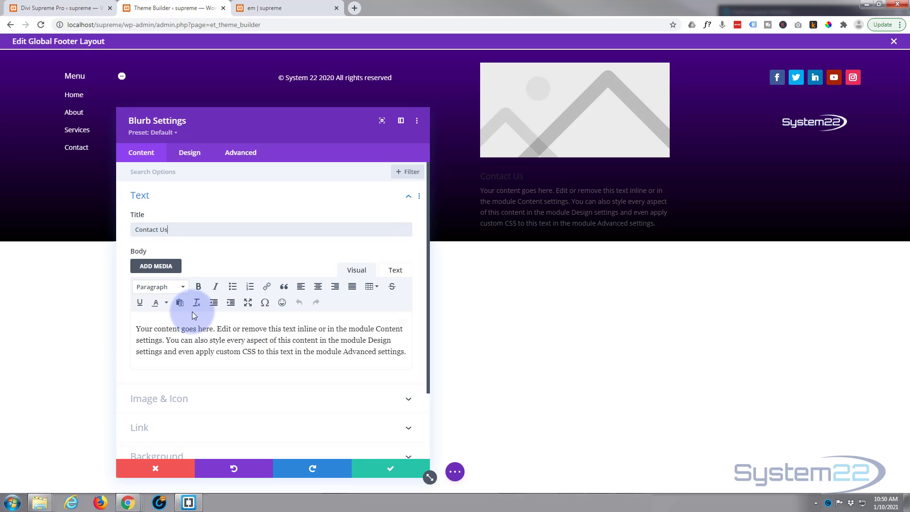
left_click_drag(134, 328, 428, 368)
key("BackSpace")
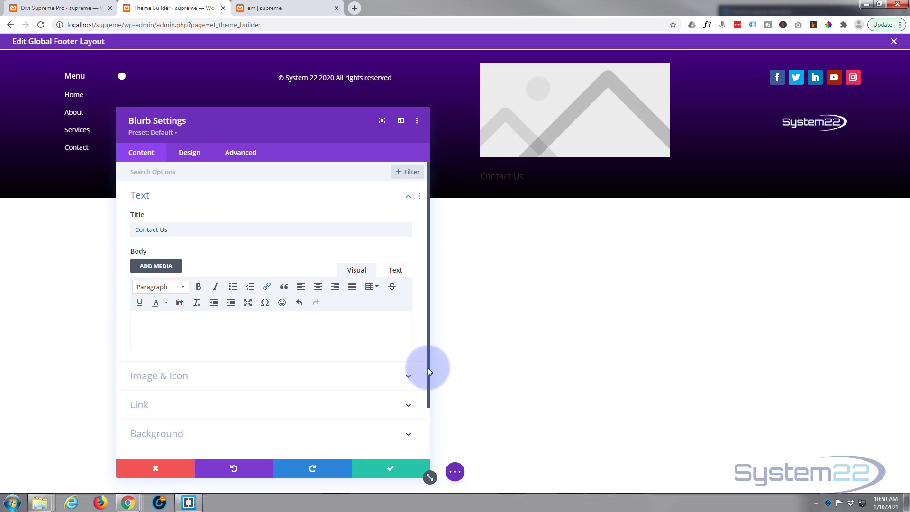
scroll(301, 326, "down", 1)
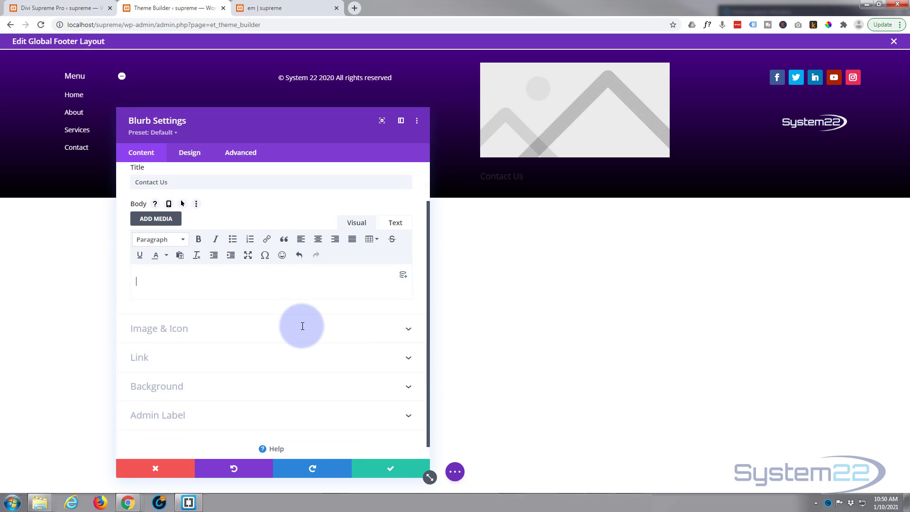
Turn on Use Icon for the Contact Us blurb and choose the envelope icon.
left_click(234, 336)
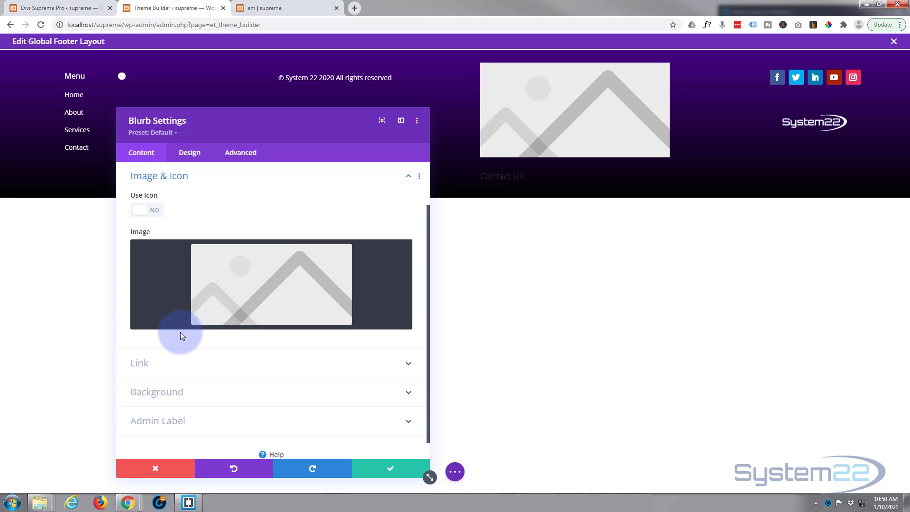
left_click(156, 213)
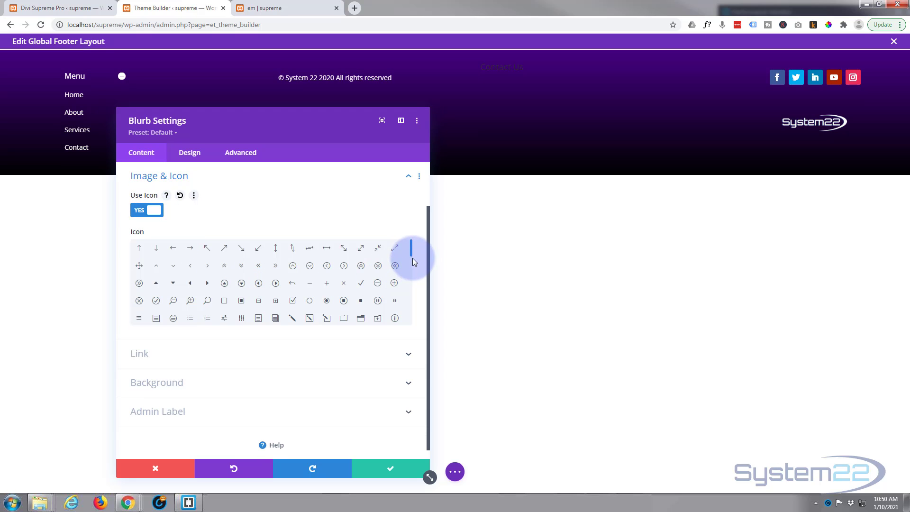
left_click_drag(410, 252, 409, 298)
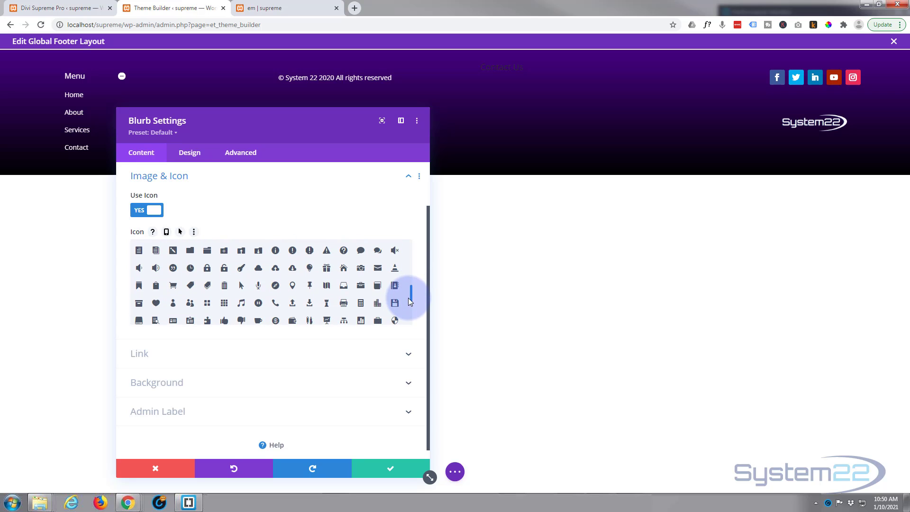
left_click(378, 269)
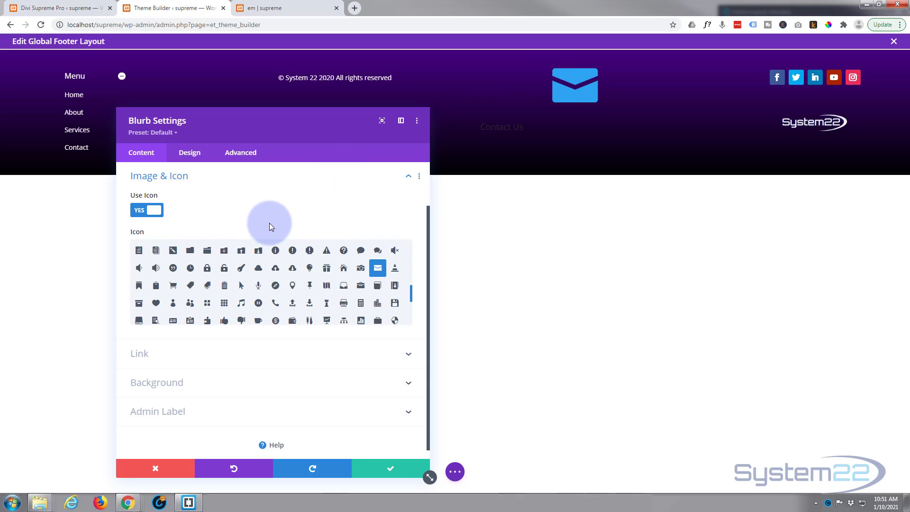
scroll(269, 222, "down", 1)
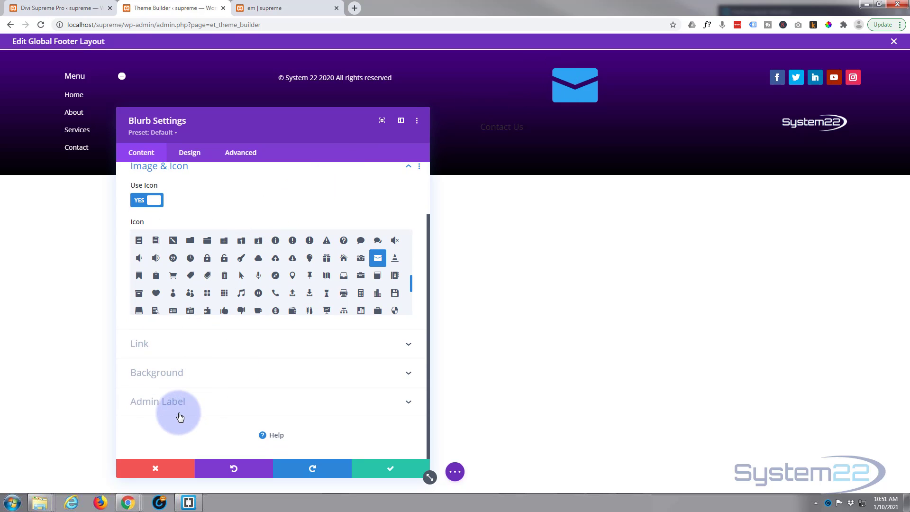
In the Design tab's Image & Icon settings, set the envelope icon colour to white.
left_click(191, 153)
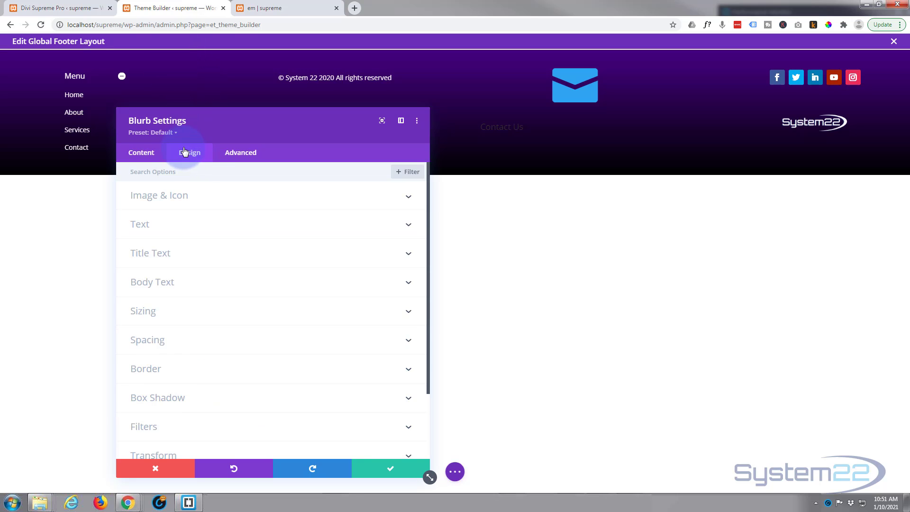
left_click(221, 205)
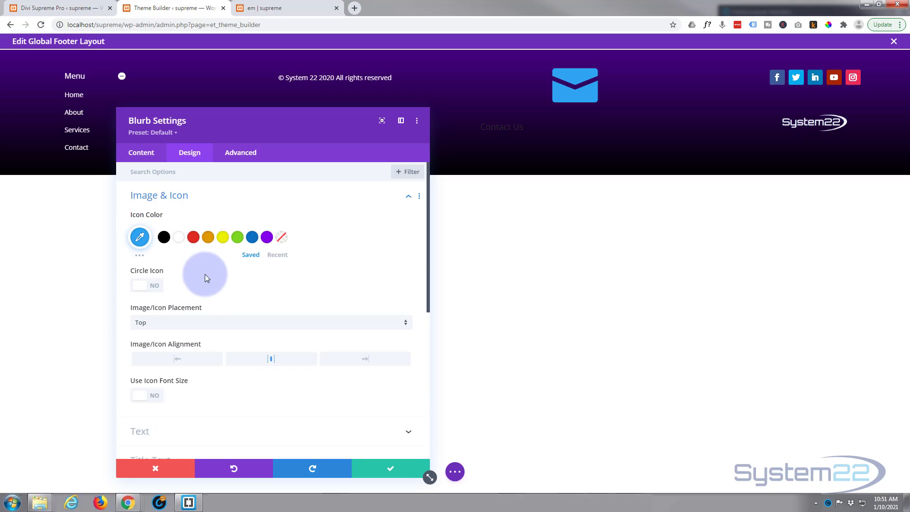
left_click(180, 238)
scroll(217, 256, "down", 2)
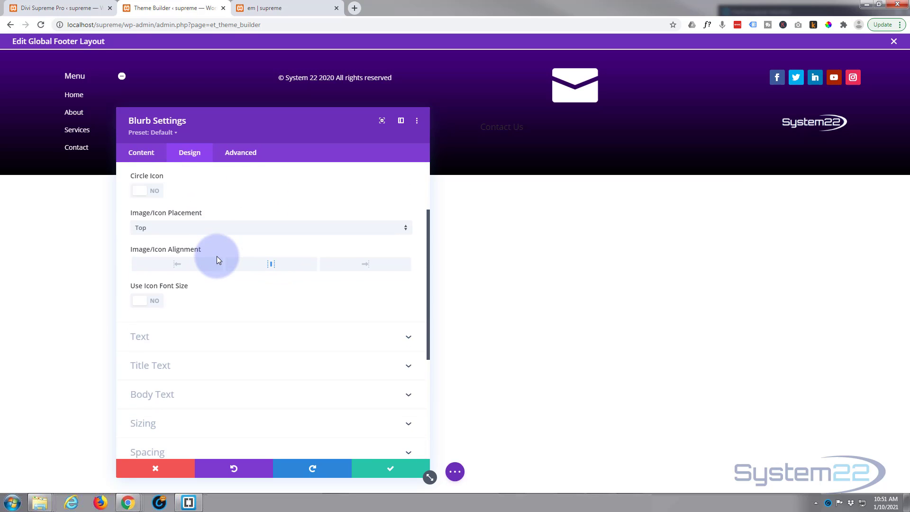
scroll(217, 256, "up", 1)
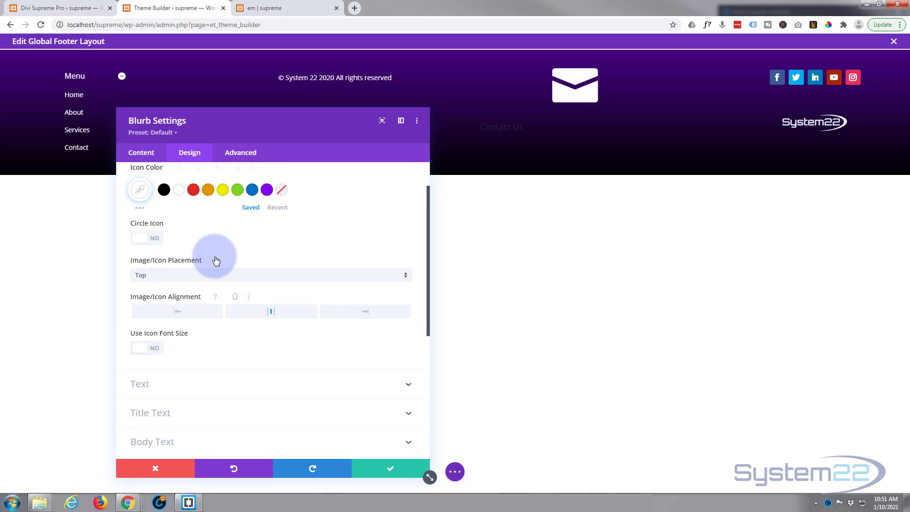
Try a white-bordered circle behind the icon, then switch the circle and border back off.
left_click(159, 241)
left_click(159, 330)
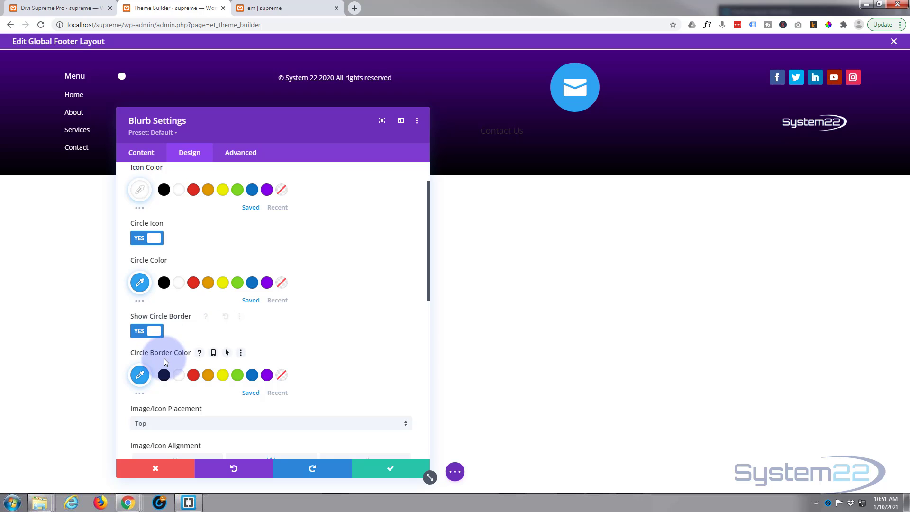
left_click(178, 377)
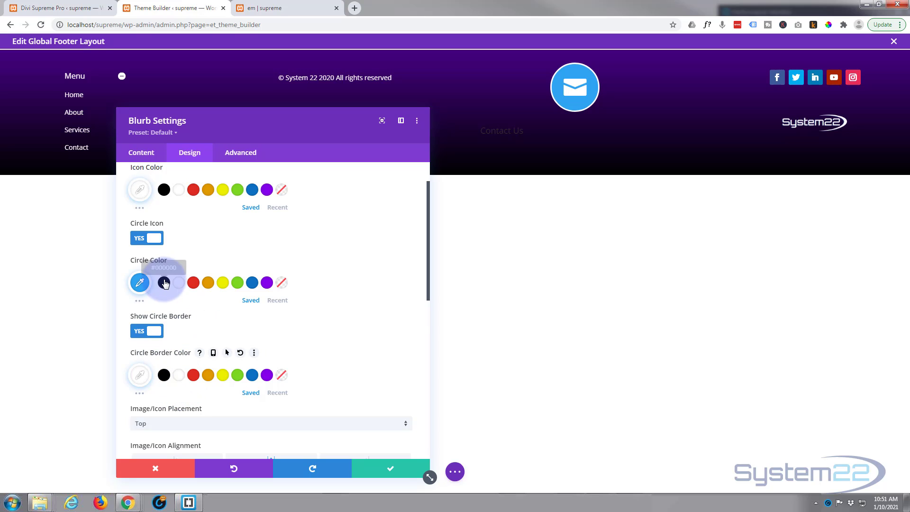
left_click(138, 331)
left_click(138, 238)
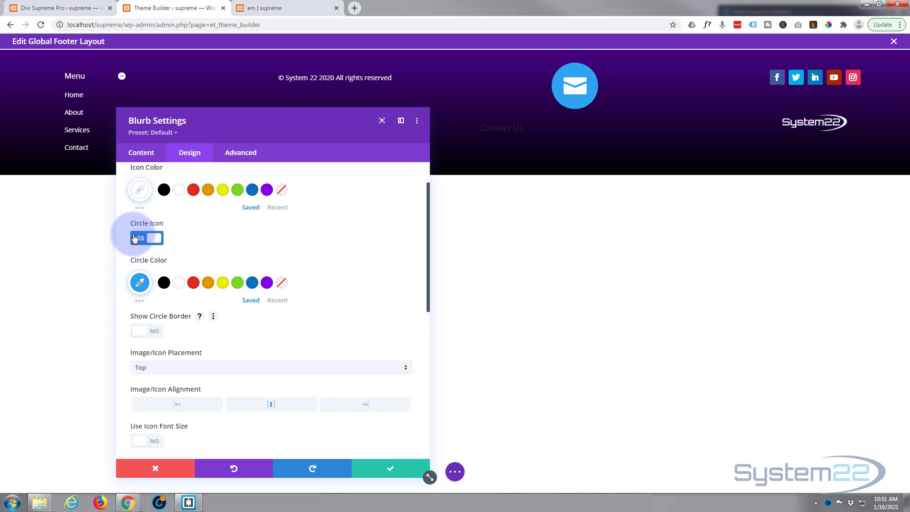
left_click(277, 240)
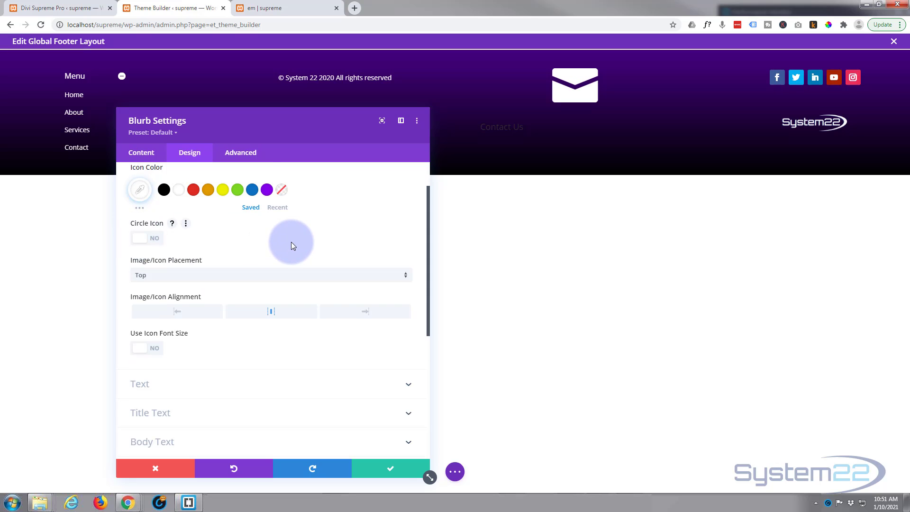
Enable Use Icon Font Size and shrink the envelope icon from 96px to 66px.
scroll(291, 241, "down", 1)
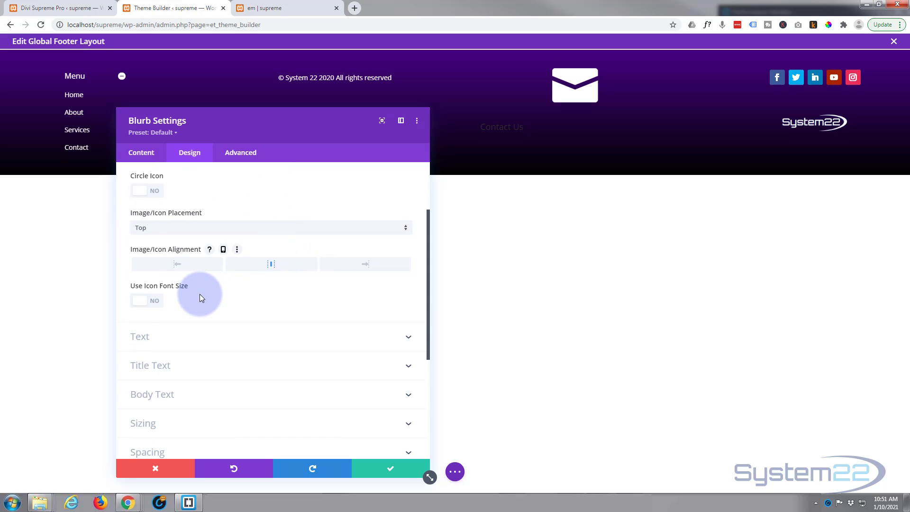
left_click(150, 301)
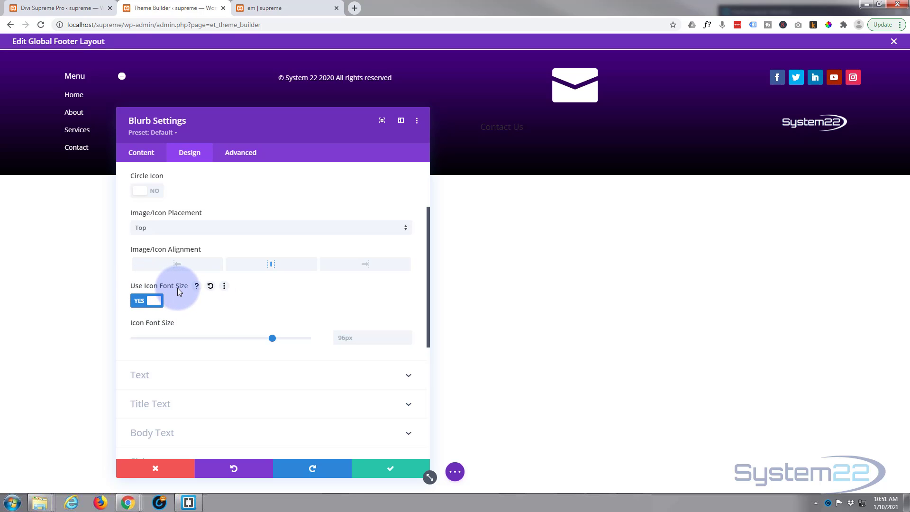
left_click_drag(273, 338, 228, 338)
scroll(275, 348, "down", 2)
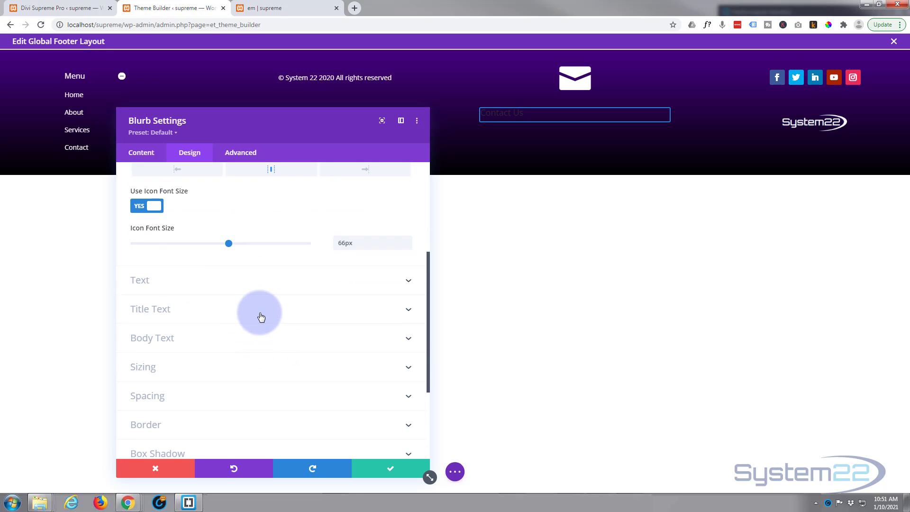
Make the Contact Us title text white and centred.
left_click(261, 317)
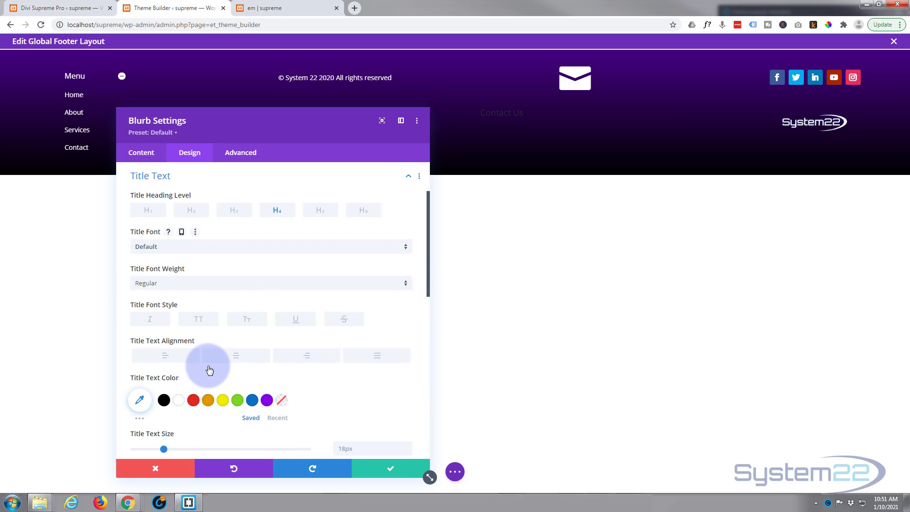
left_click(180, 403)
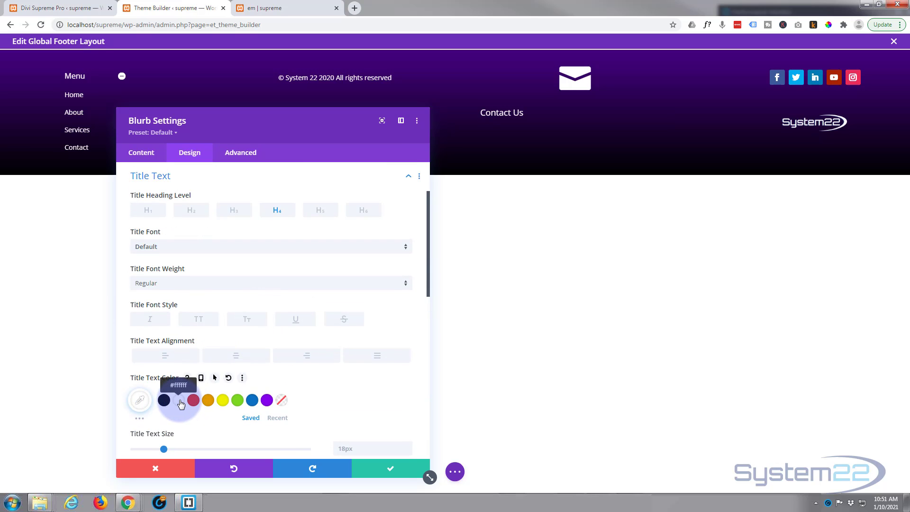
left_click(238, 358)
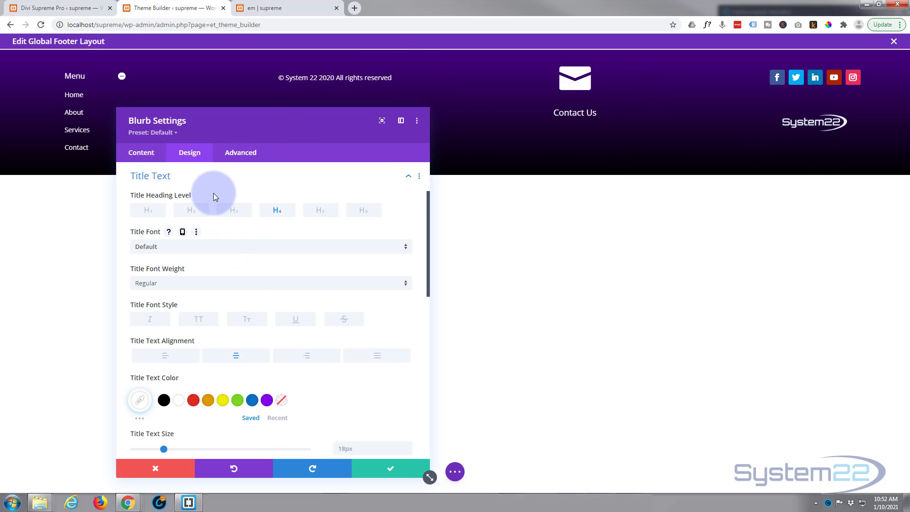
In Spacing, change the blurb's Padding Top from 30px to 20px.
scroll(214, 192, "down", 10)
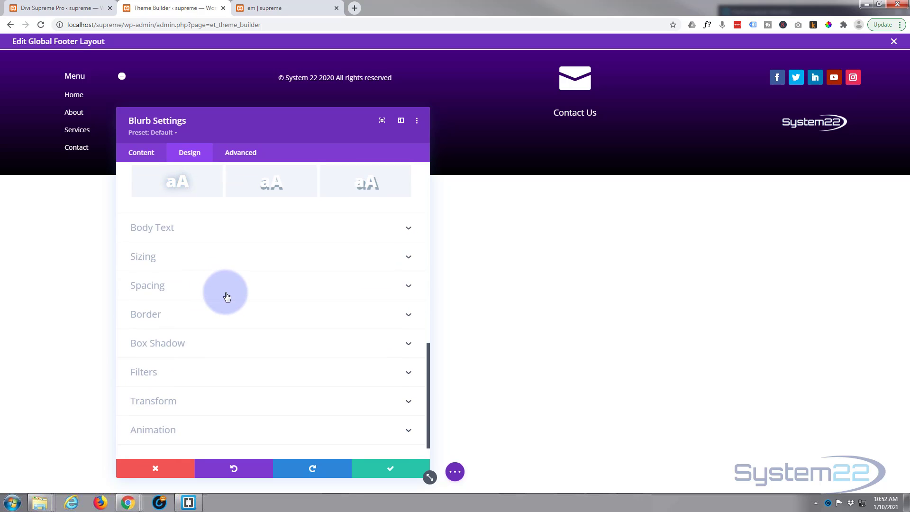
left_click(226, 293)
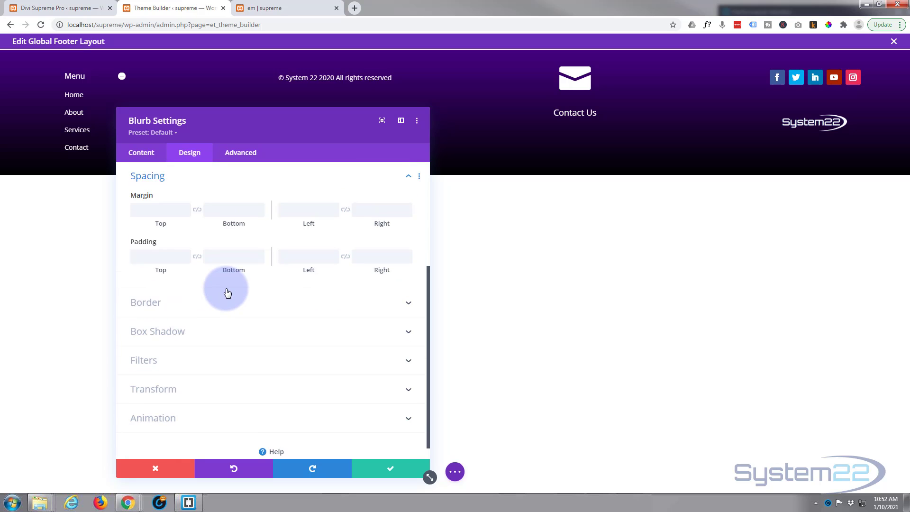
left_click(159, 257)
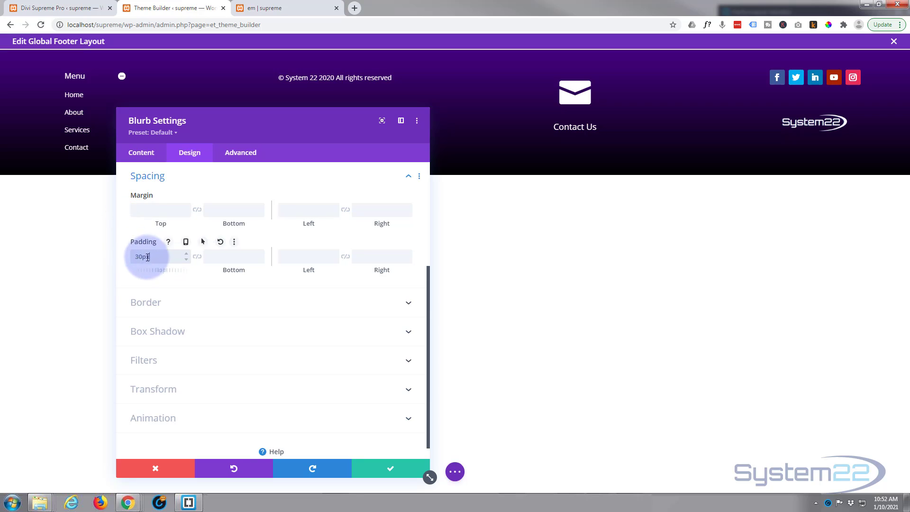
left_click_drag(138, 257, 131, 252)
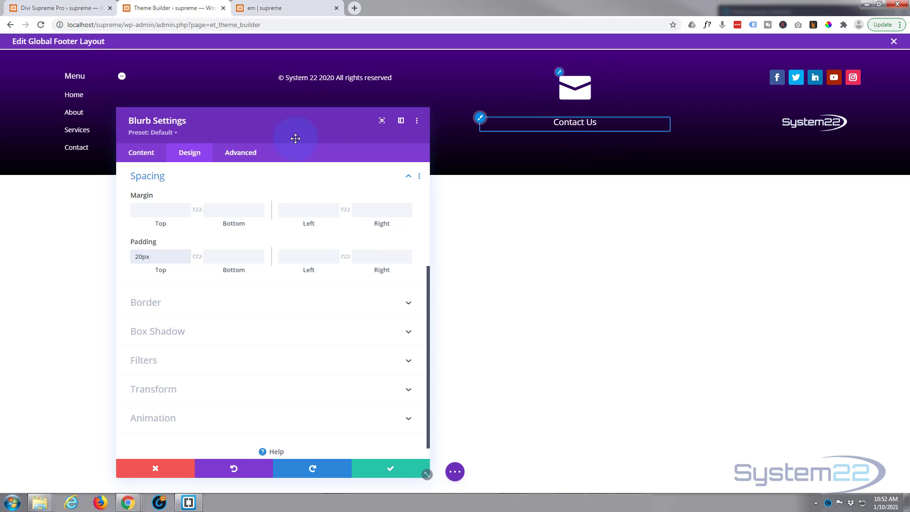
Show the blurb's Advanced tab with Visibility expanded to the Use Popup option.
left_click(235, 154)
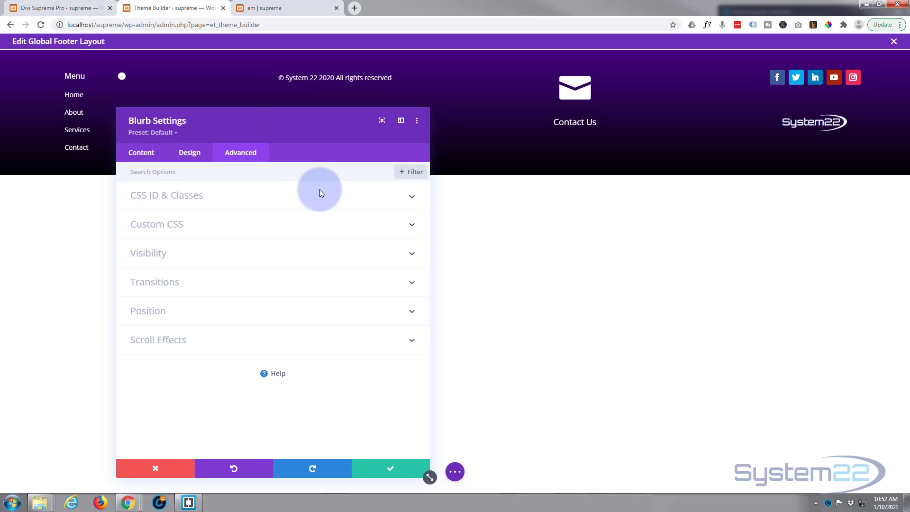
left_click(239, 254)
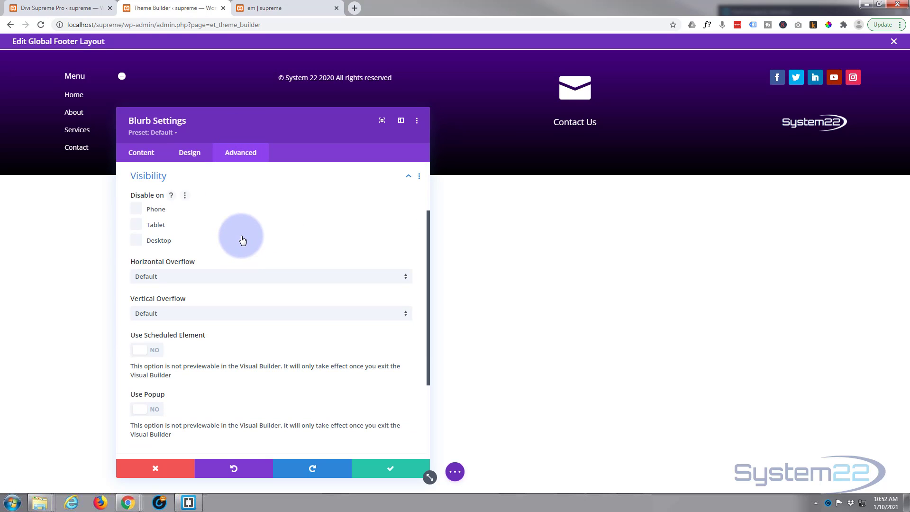
scroll(240, 243, "down", 3)
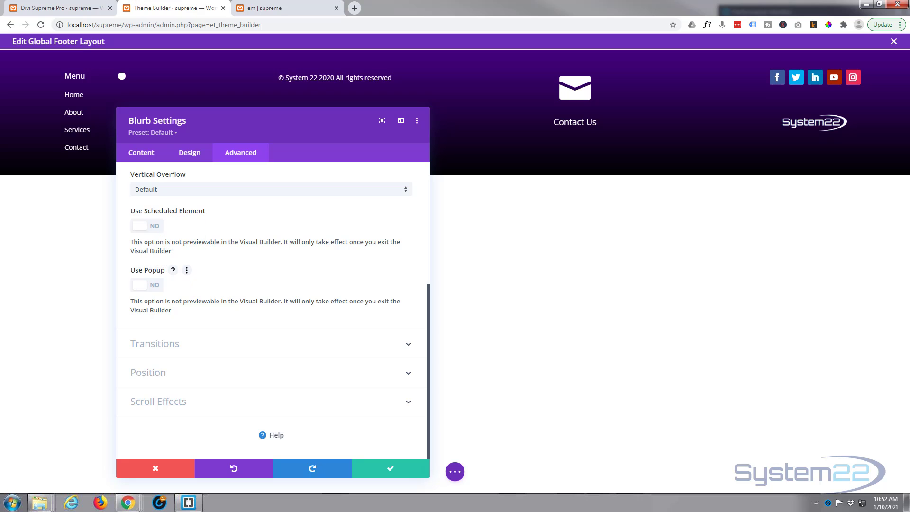
Confirm Divi Popup is enabled in Divi Supreme Pro and view the em page, then return to the footer editor.
left_click(38, 9)
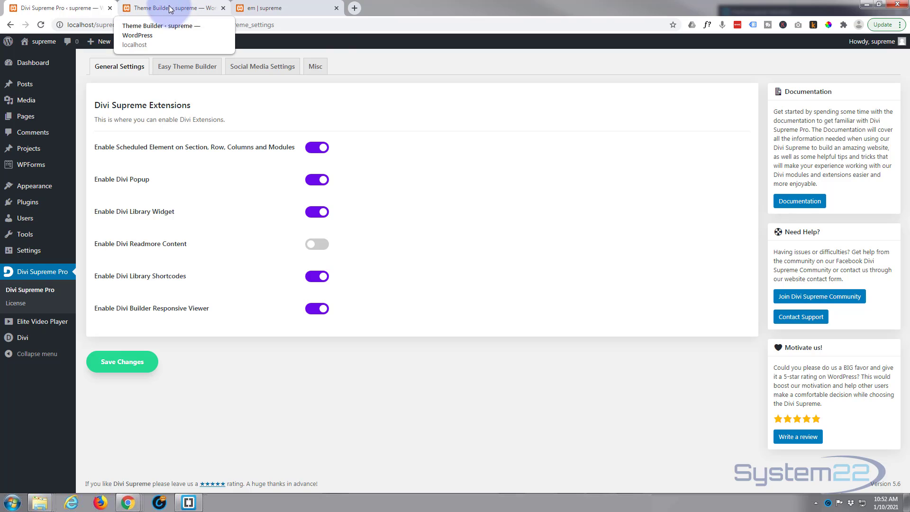
left_click(272, 8)
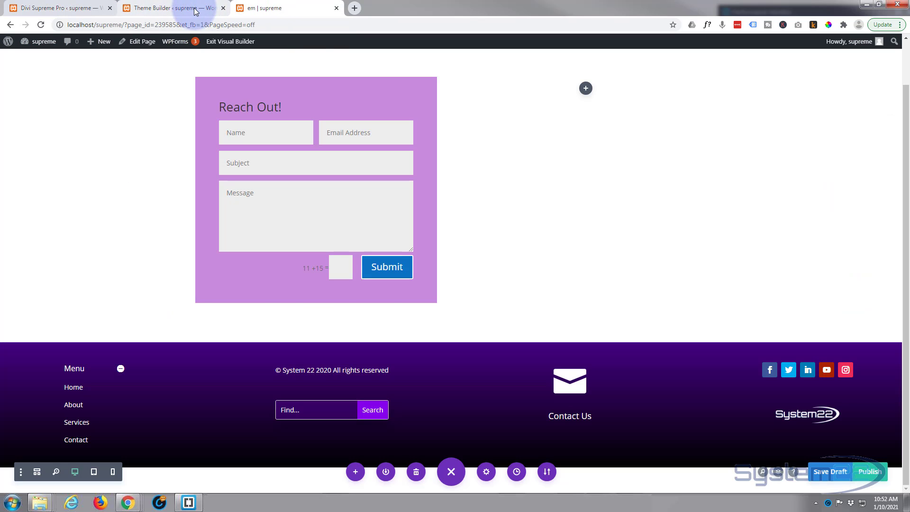
left_click(176, 8)
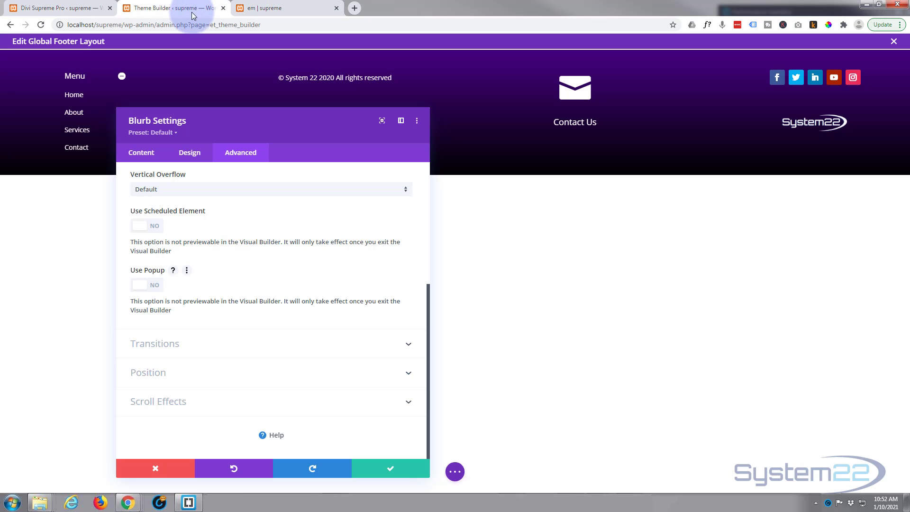
Set Use Popup to YES, keep Popup Type as Layout, and select the 'em pop' library layout.
left_click(153, 286)
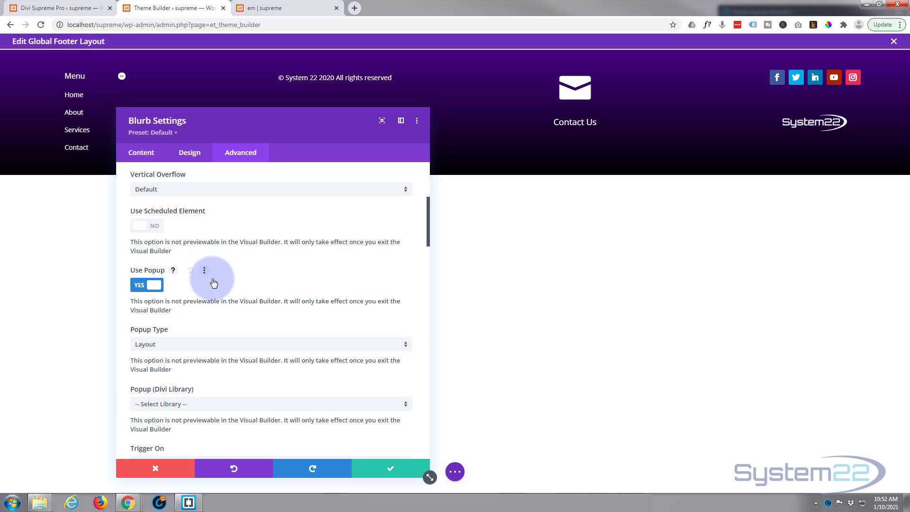
scroll(218, 278, "down", 2)
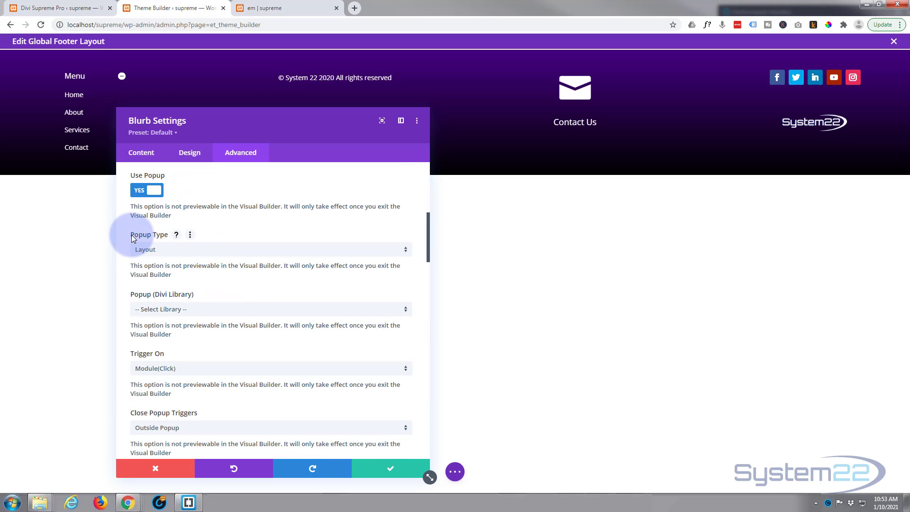
left_click(194, 251)
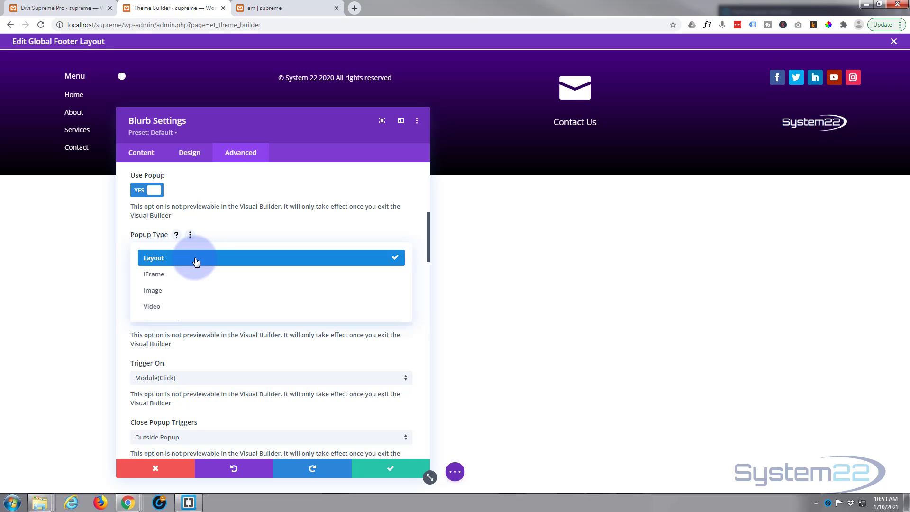
left_click(196, 262)
left_click(197, 311)
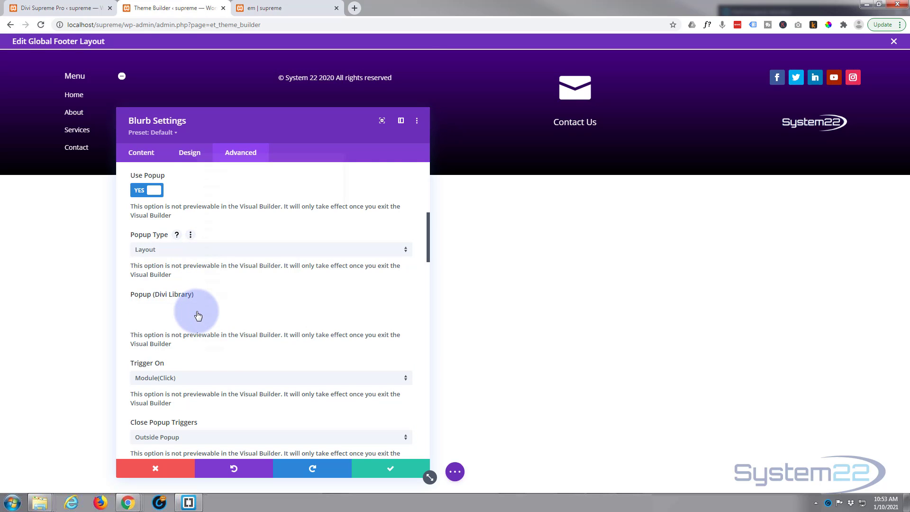
scroll(246, 166, "down", 10)
scroll(248, 169, "down", 12)
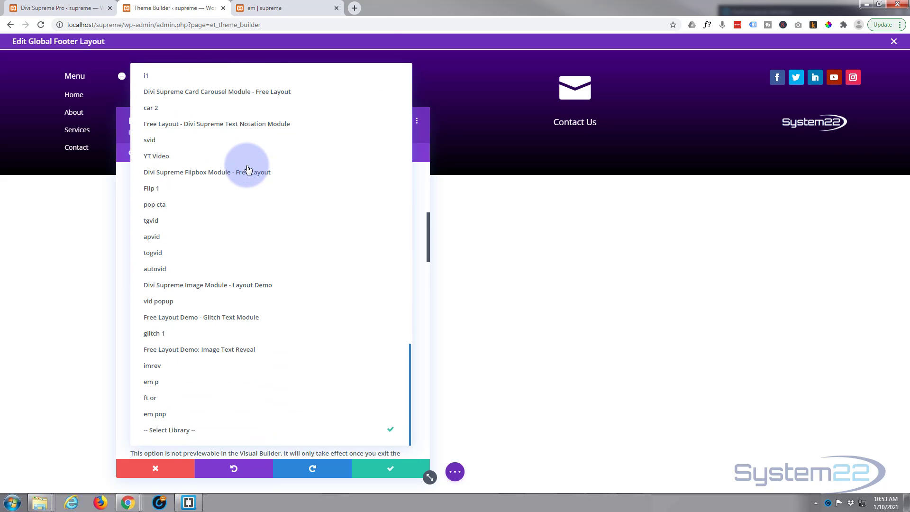
left_click(156, 414)
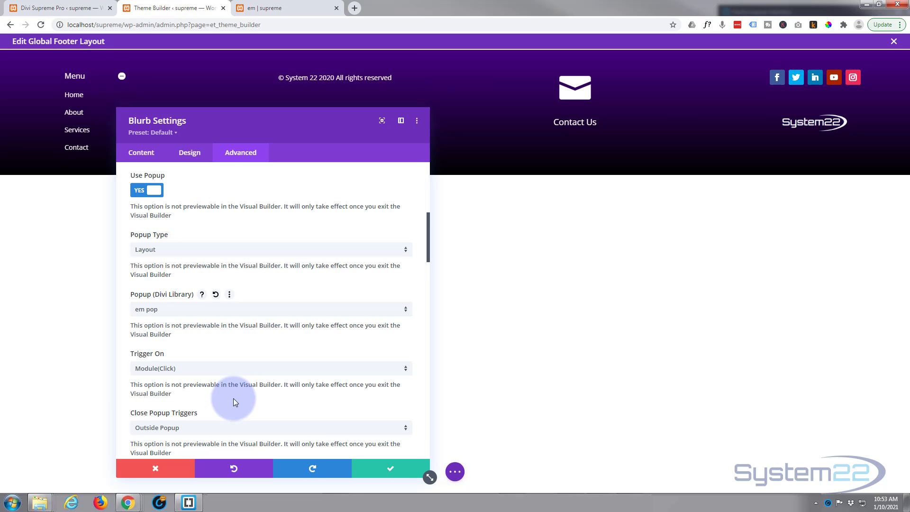
scroll(228, 286, "down", 2)
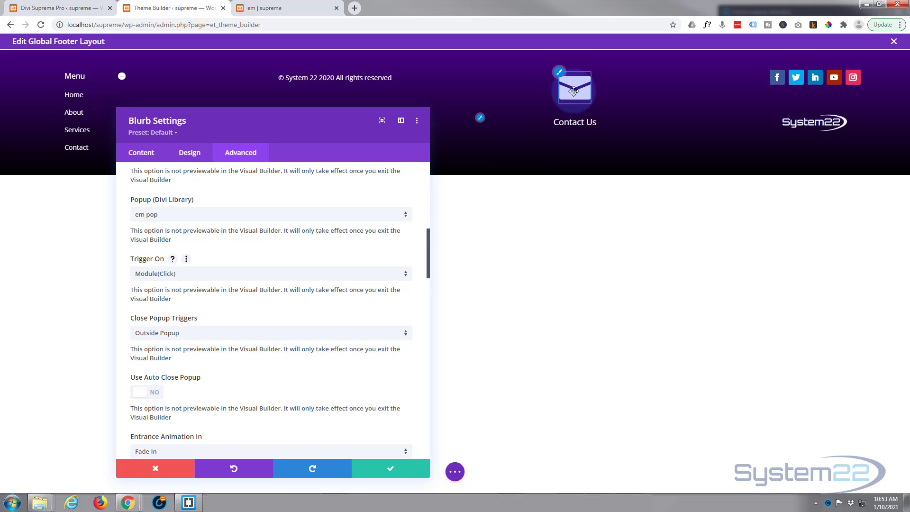
left_click(240, 275)
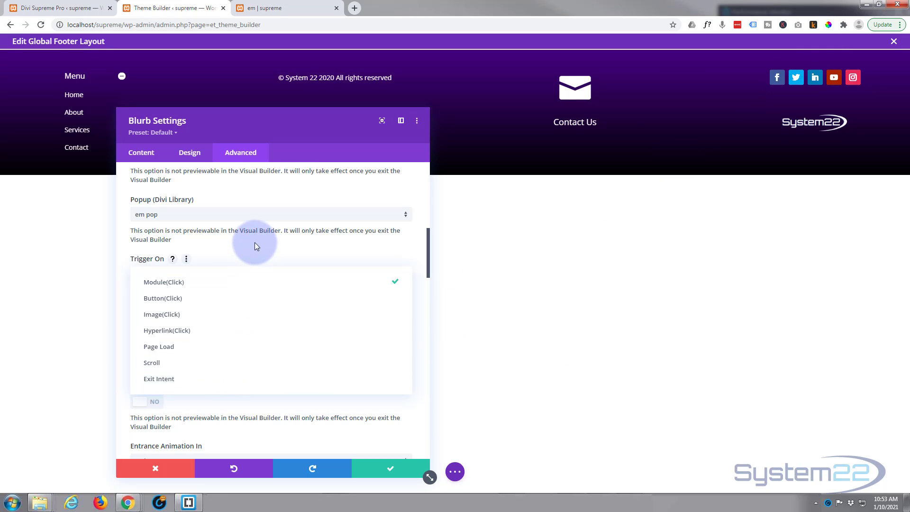
left_click(158, 285)
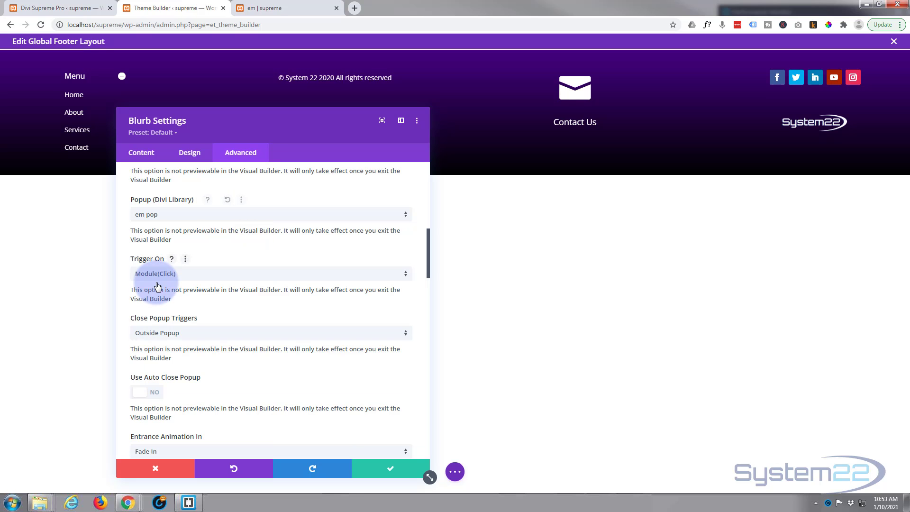
scroll(279, 310, "down", 1)
scroll(279, 310, "down", 1)
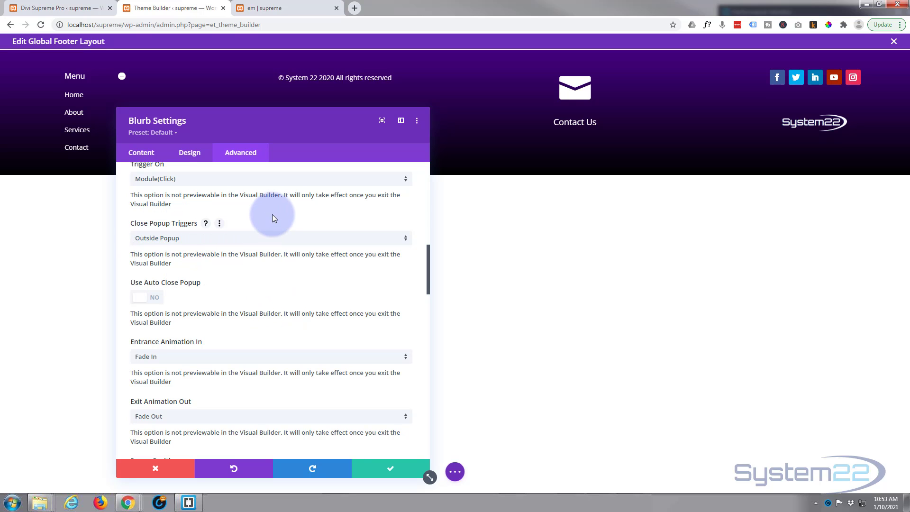
left_click(265, 240)
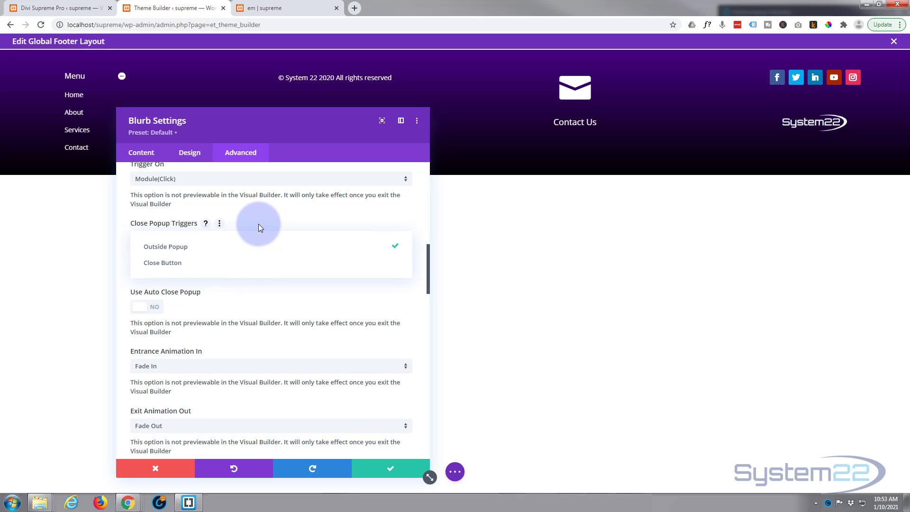
left_click(258, 224)
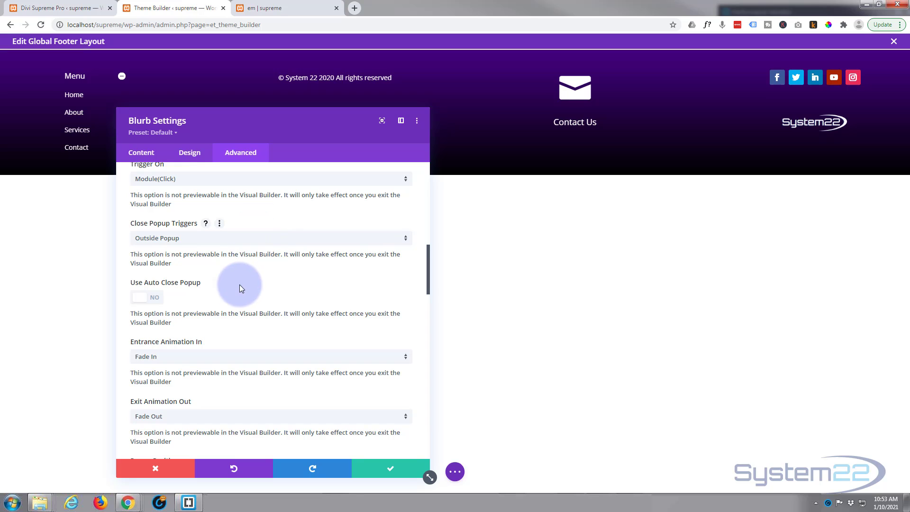
scroll(240, 285, "down", 1)
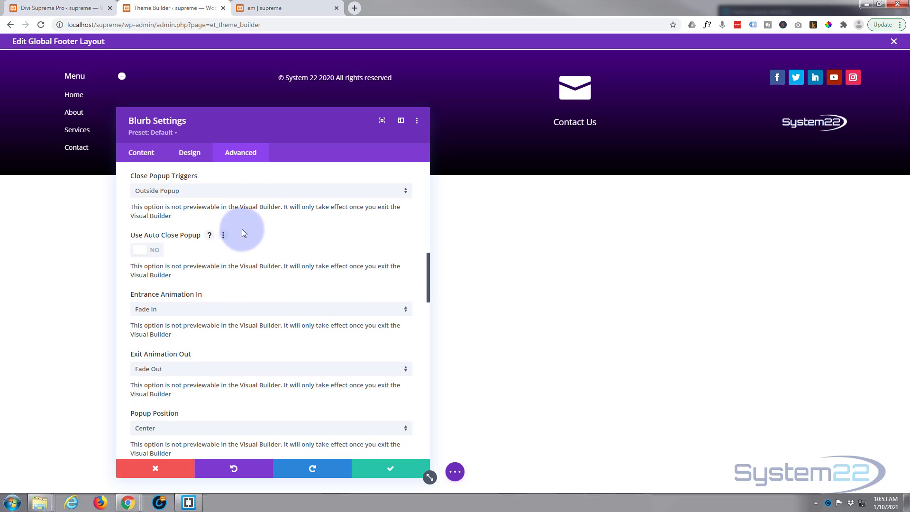
scroll(265, 232, "down", 1)
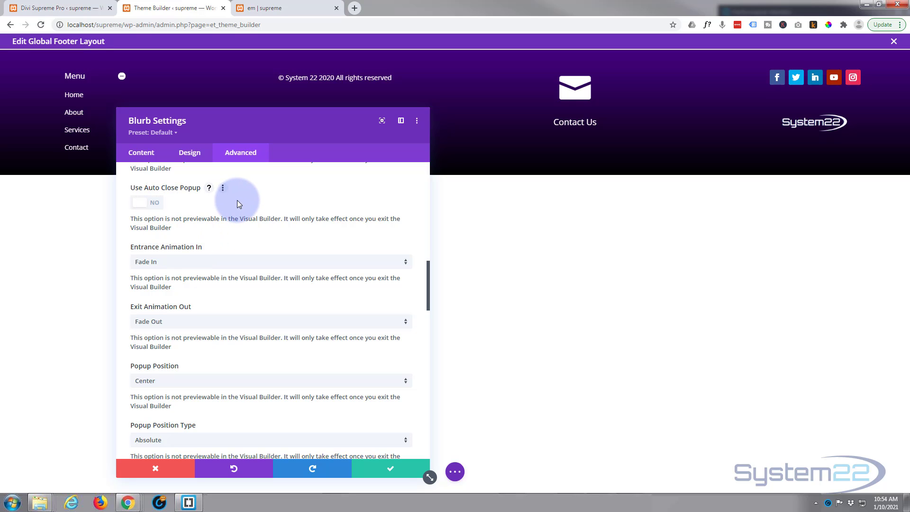
Give the popup a Fade In Up Big entrance and a Rotate Out Down Left exit animation.
left_click(228, 264)
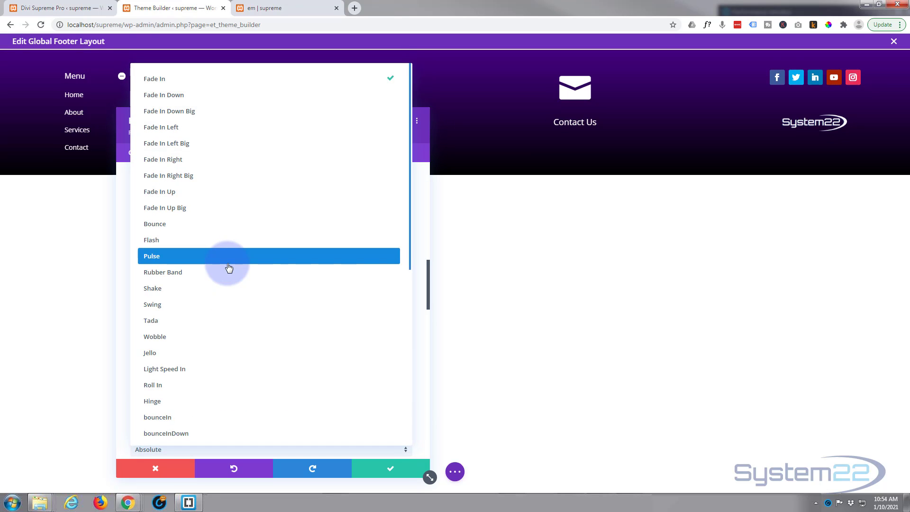
left_click(212, 207)
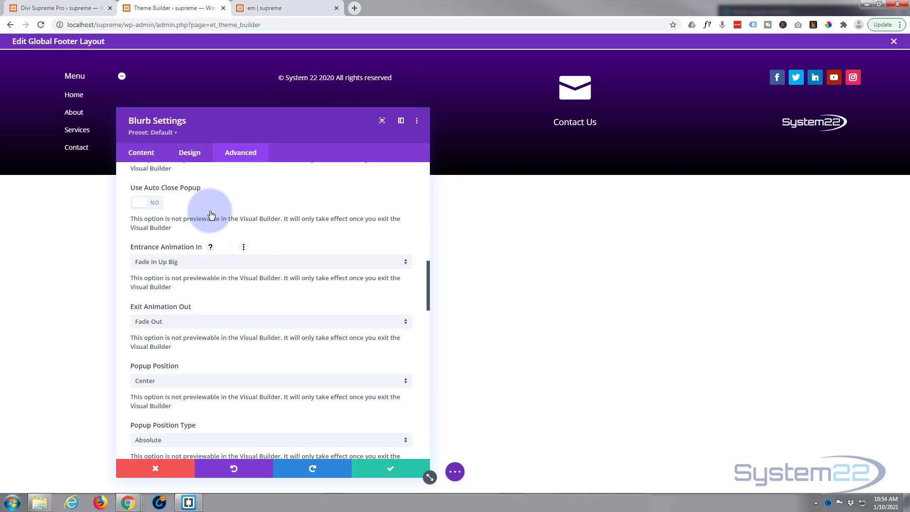
left_click(210, 322)
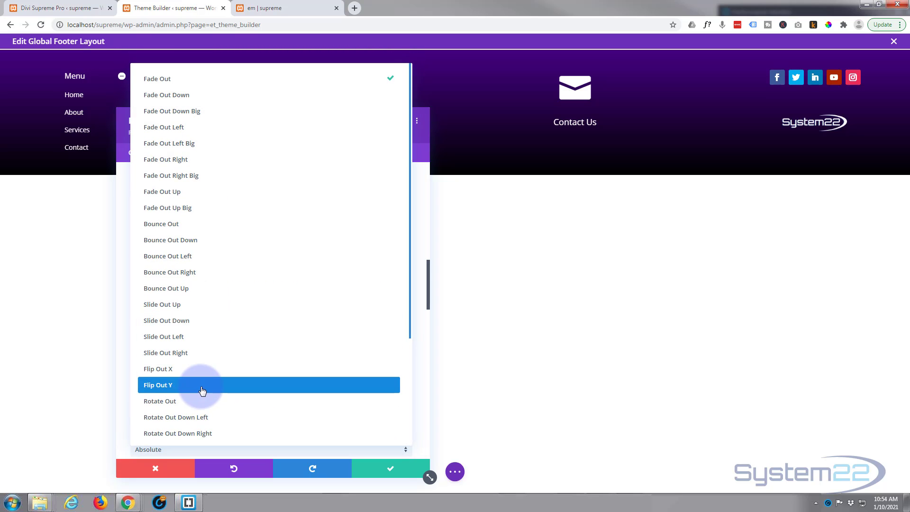
left_click(200, 418)
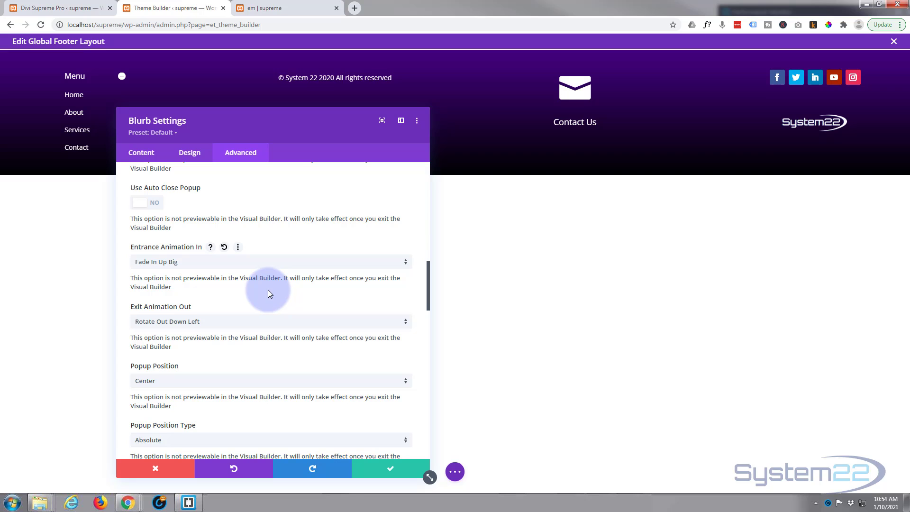
Enable separate desktop, tablet and phone values for the 680px Popup Max Width.
scroll(269, 294, "down", 2)
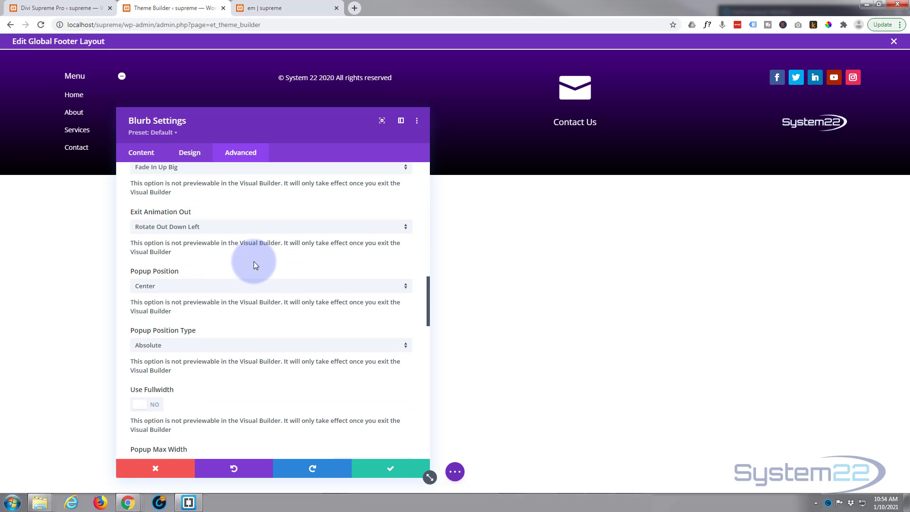
scroll(218, 262, "down", 1)
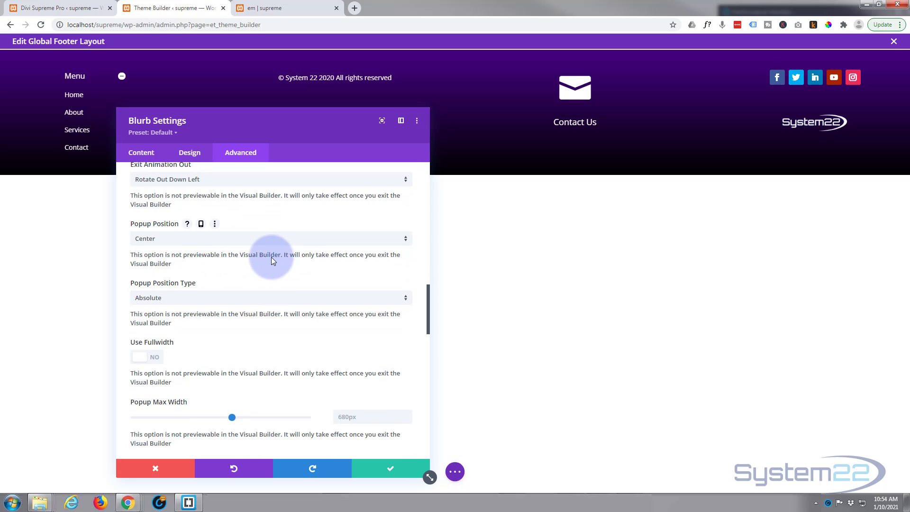
scroll(268, 259, "down", 1)
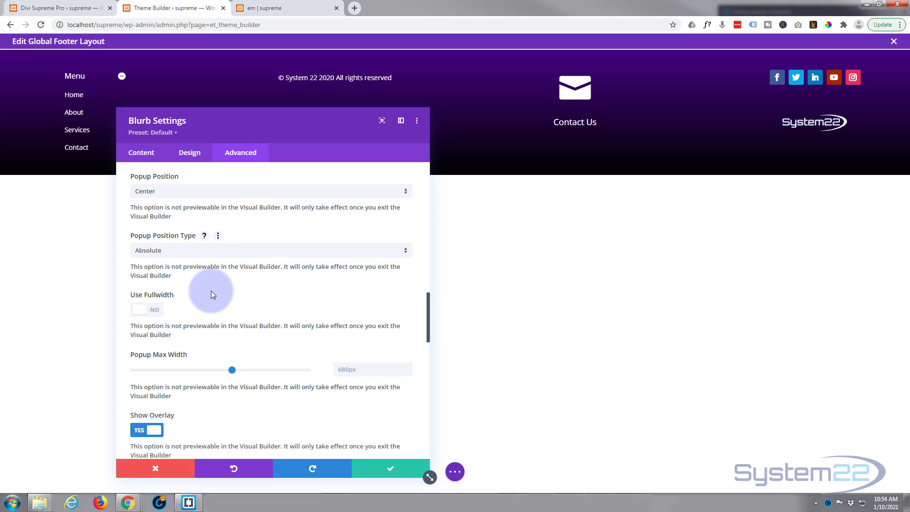
scroll(211, 291, "down", 1)
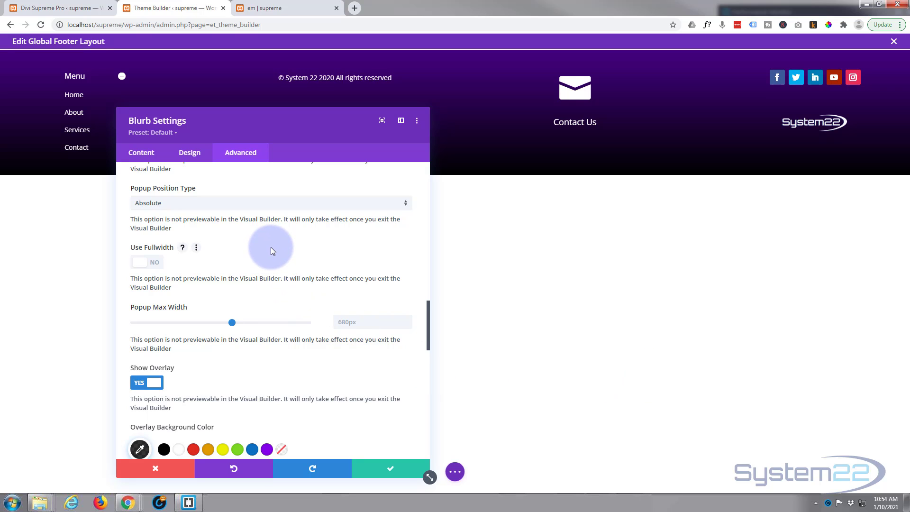
scroll(271, 246, "down", 1)
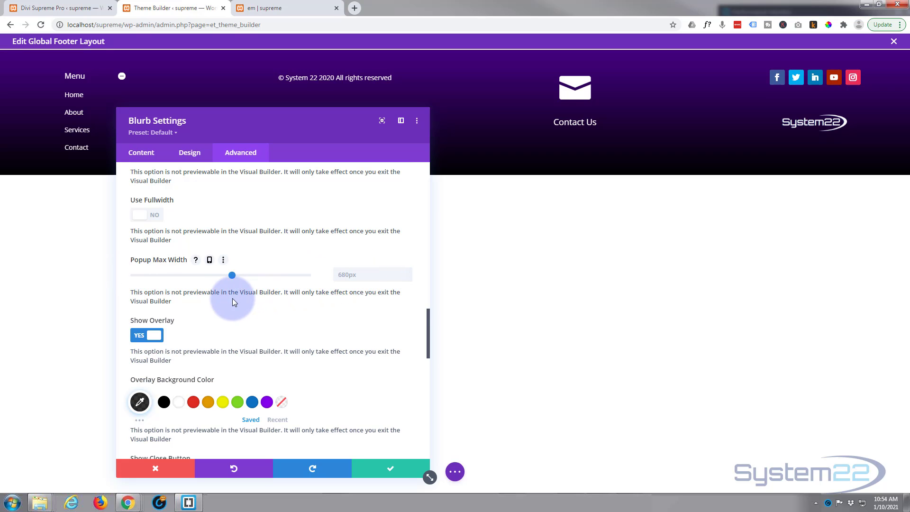
left_click(210, 261)
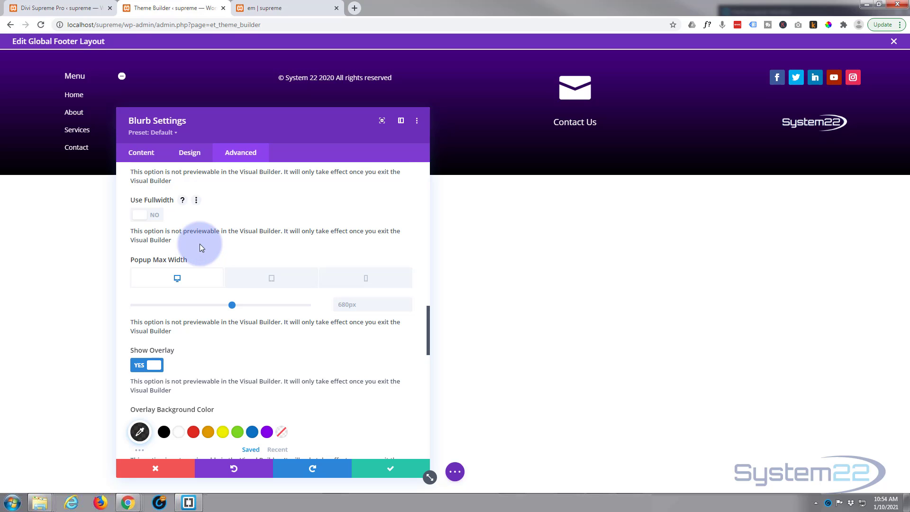
scroll(200, 244, "down", 2)
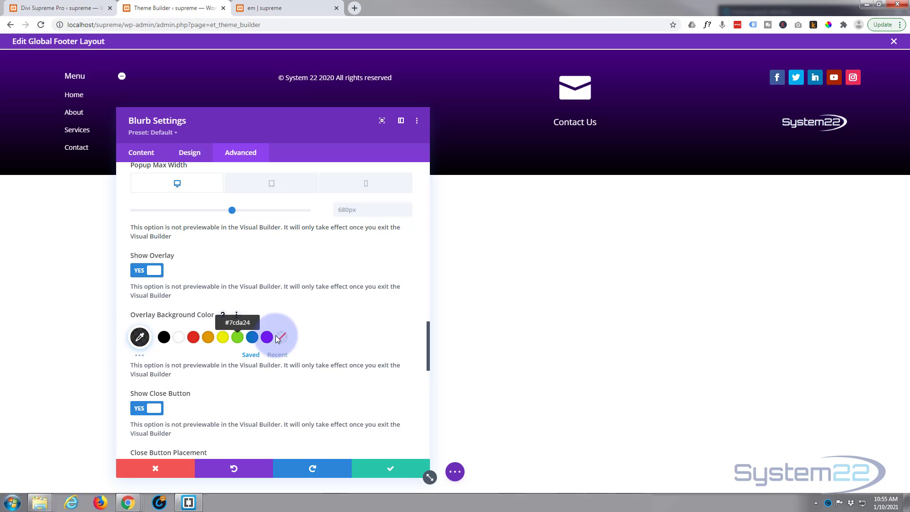
Review the close button options, leaving them at Inside placement, × icon and 24px size.
scroll(294, 327, "down", 1)
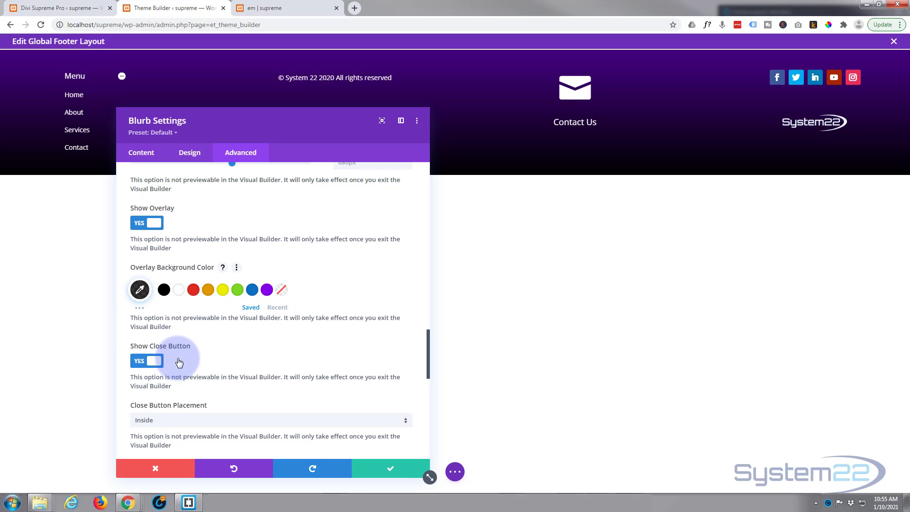
scroll(224, 349, "down", 1)
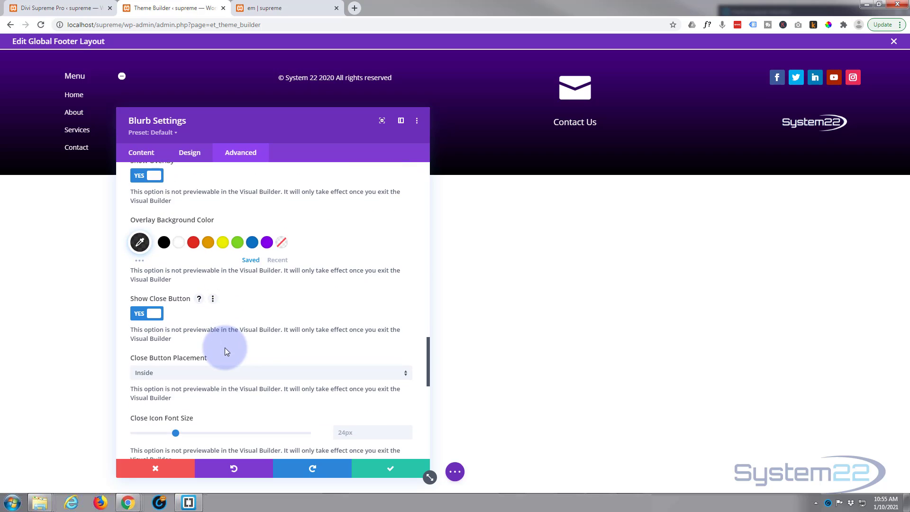
scroll(225, 351, "down", 2)
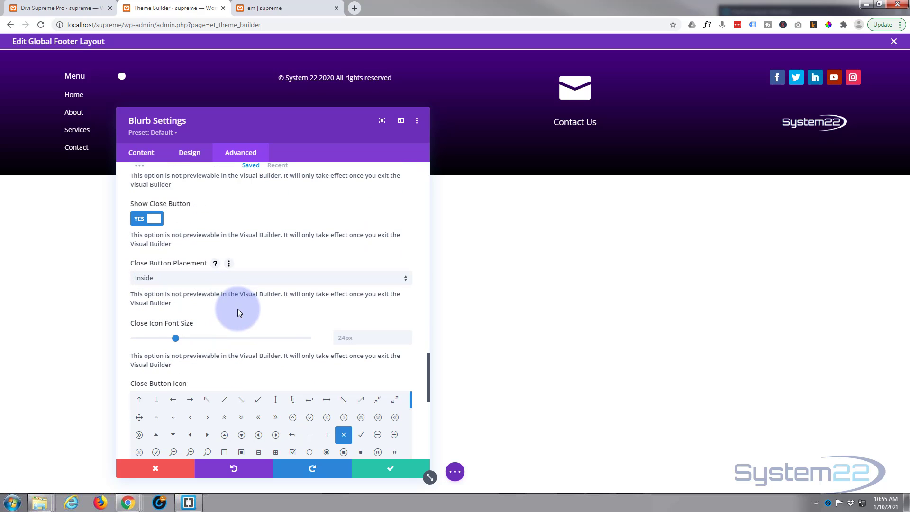
scroll(237, 306, "down", 2)
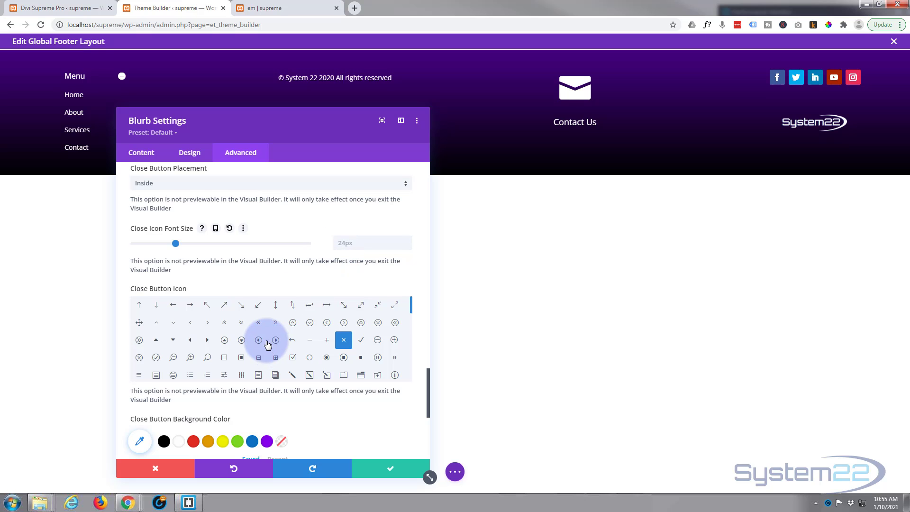
scroll(265, 345, "down", 5)
scroll(267, 343, "down", 5)
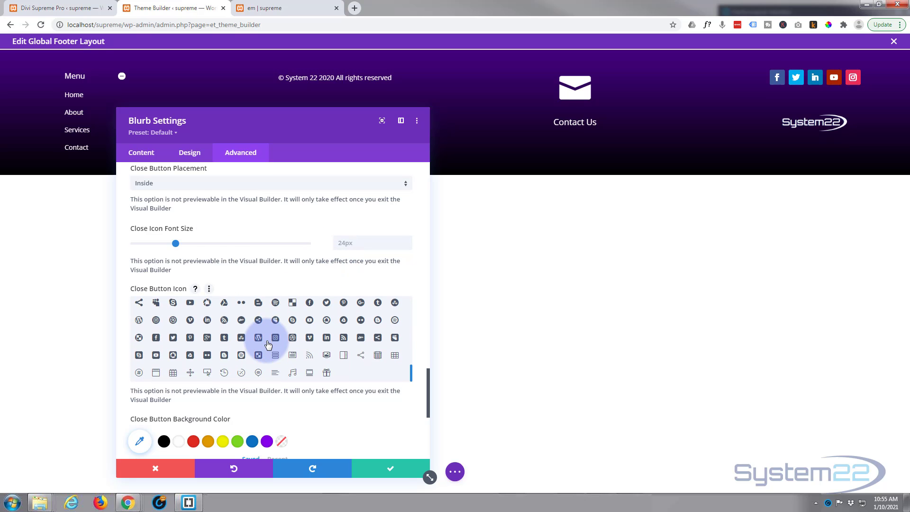
scroll(268, 344, "up", 10)
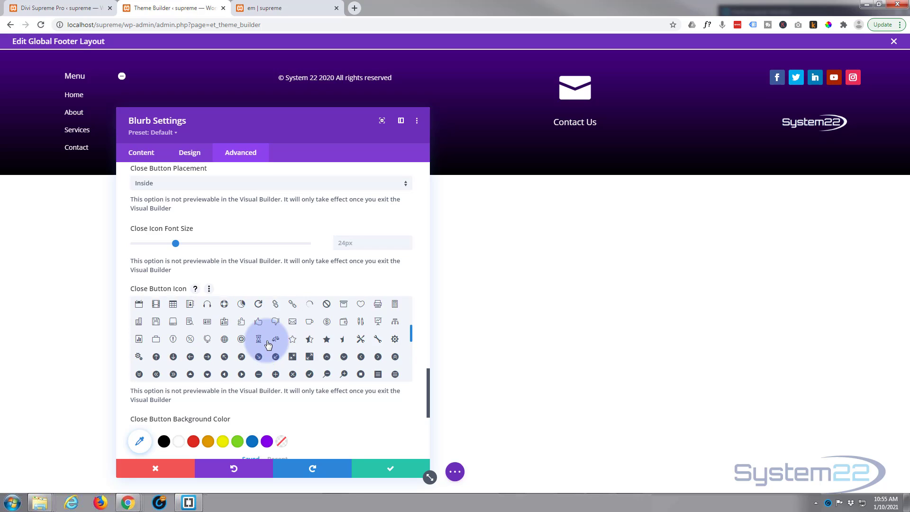
scroll(268, 344, "up", 3)
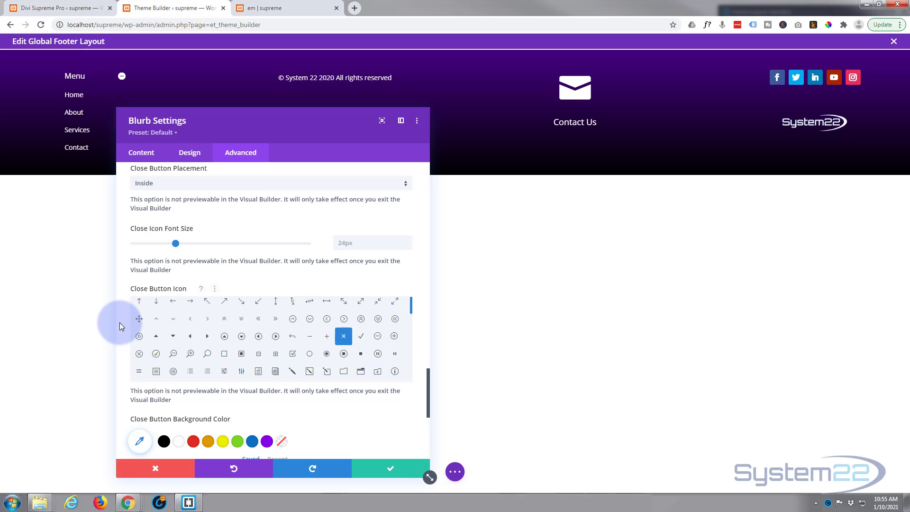
scroll(119, 323, "down", 3)
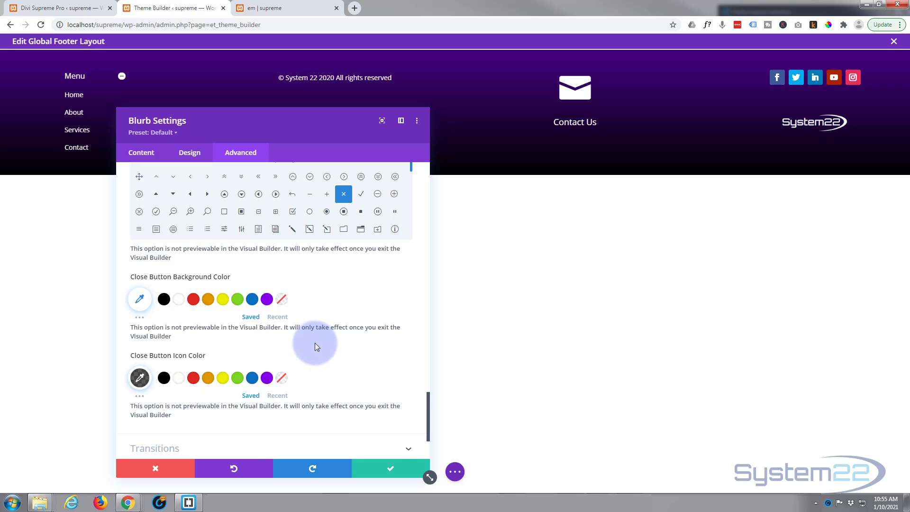
scroll(314, 343, "down", 3)
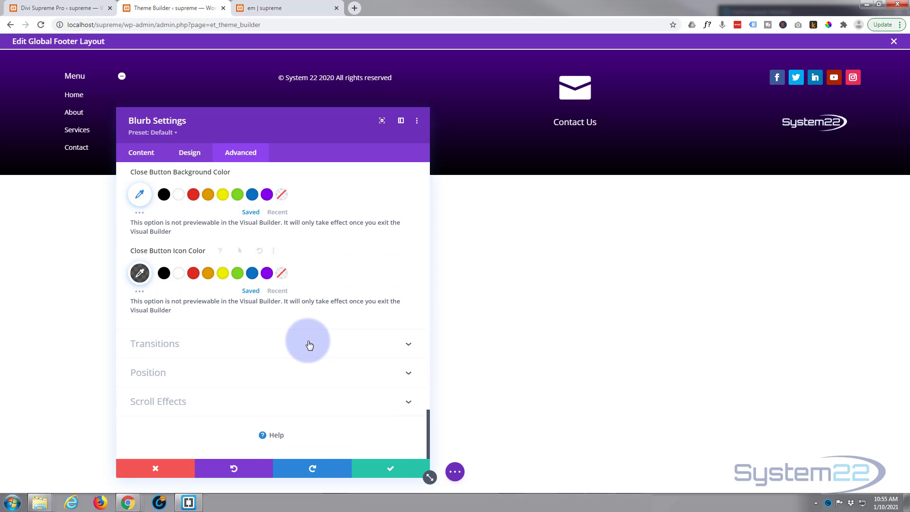
Apply the blurb settings and save the Global Footer layout.
left_click(405, 474)
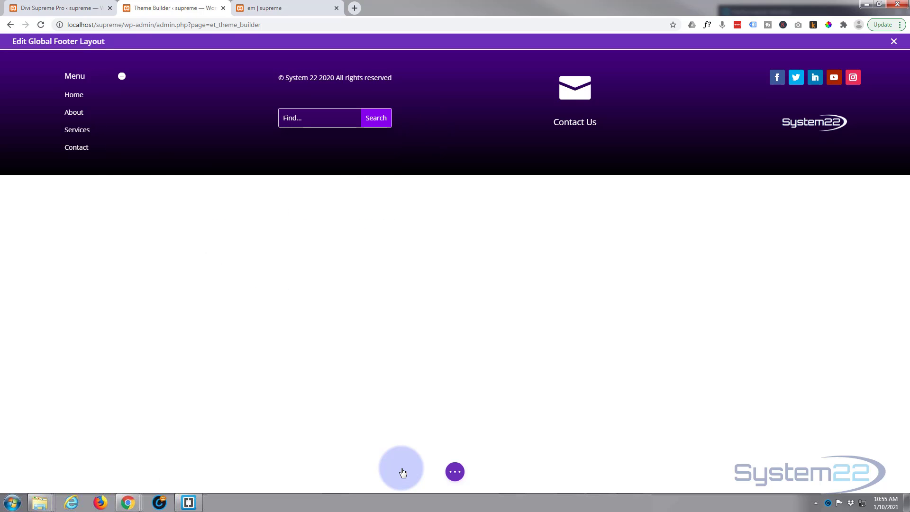
left_click(455, 472)
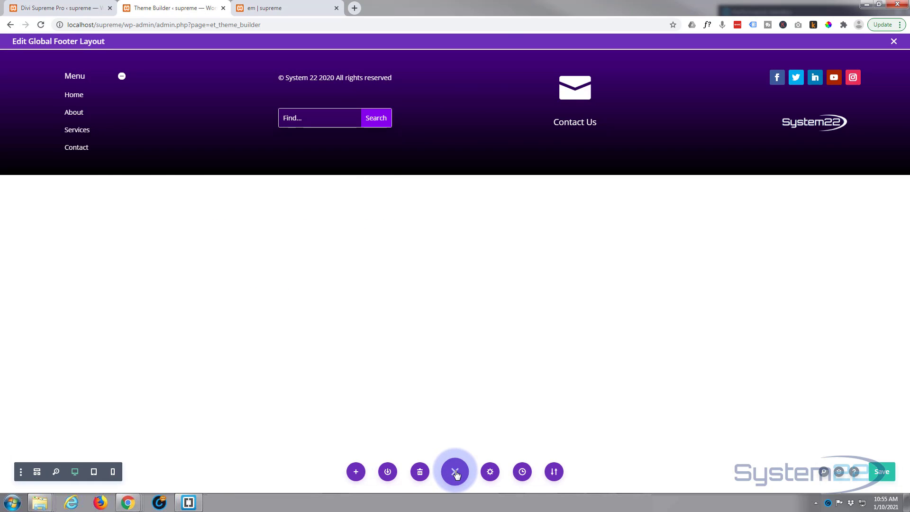
left_click(881, 471)
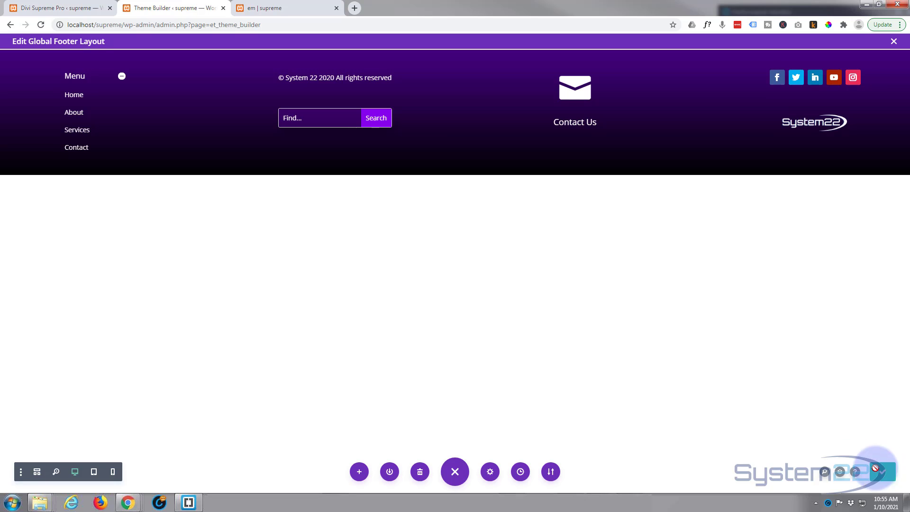
Close the footer editor and save all changes in the Theme Builder.
left_click(894, 44)
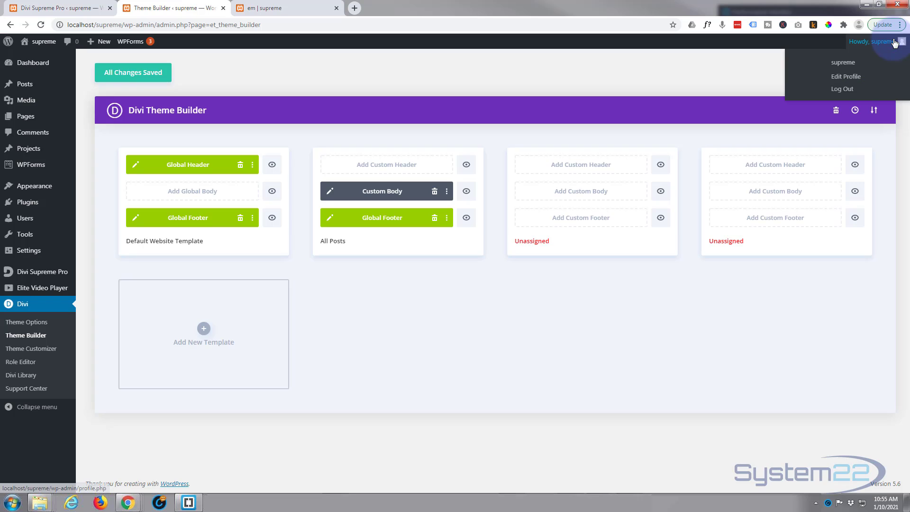
left_click(121, 73)
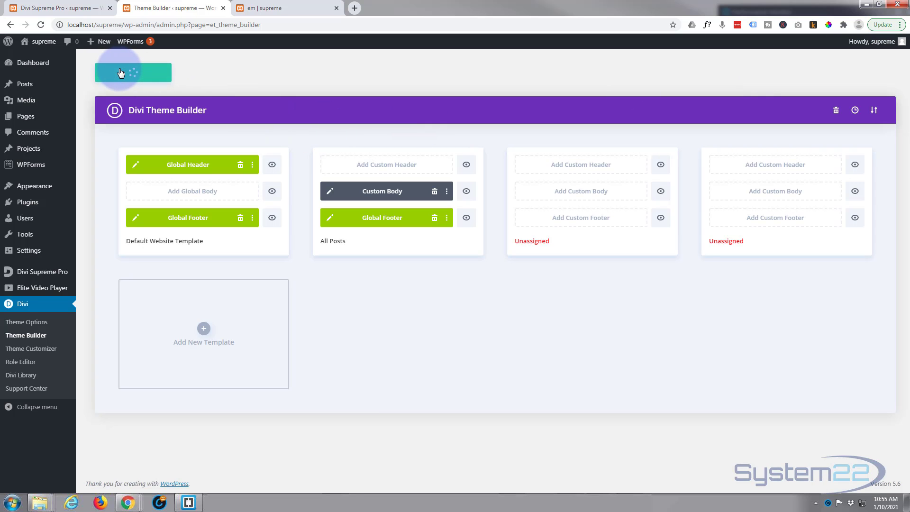
mouse_move(37, 42)
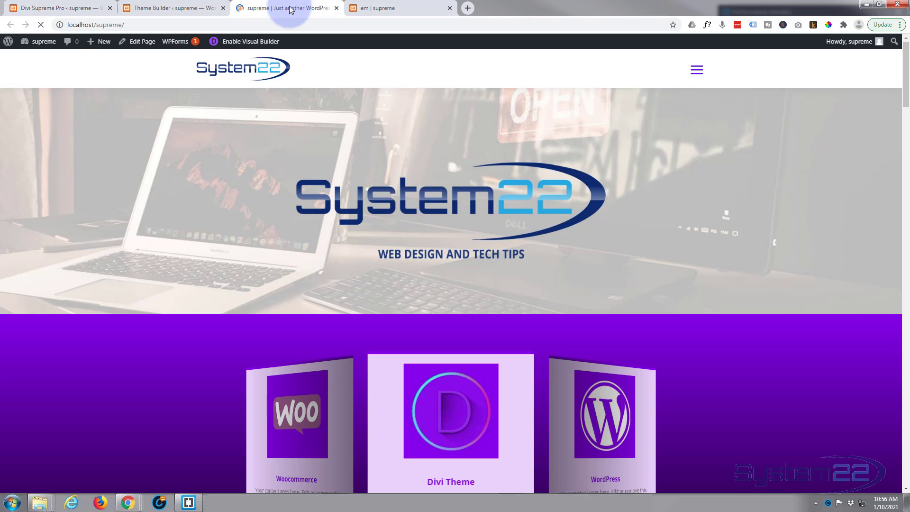
Scroll to the footer and open the Reach Out! popup from the envelope twice, dismissing it each time.
left_click_drag(905, 88, 906, 460)
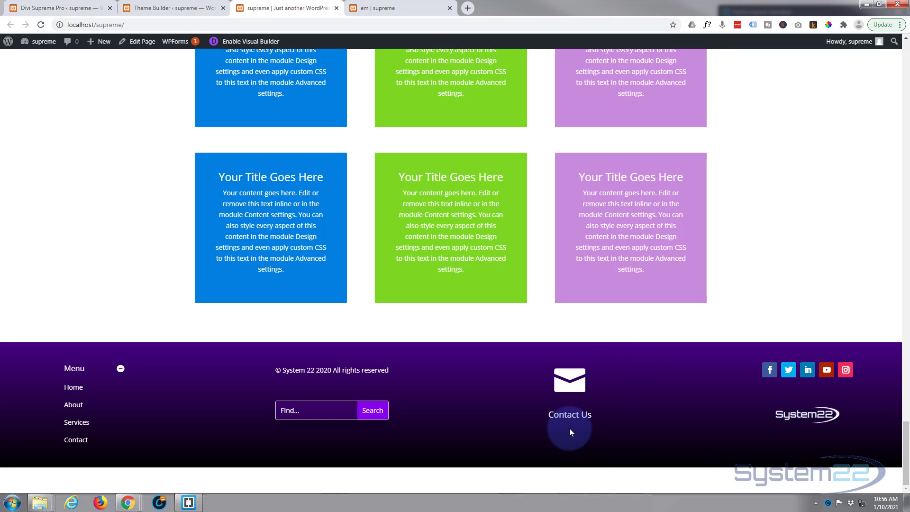
left_click(573, 389)
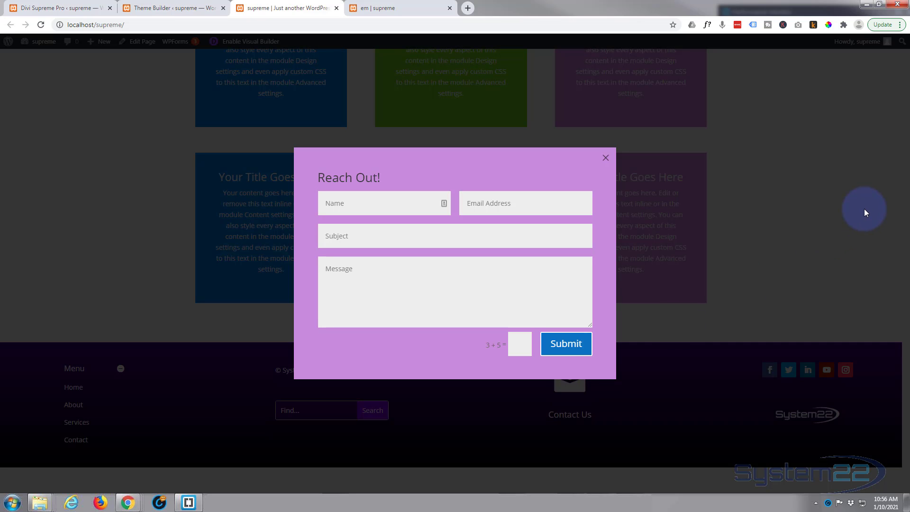
left_click(863, 209)
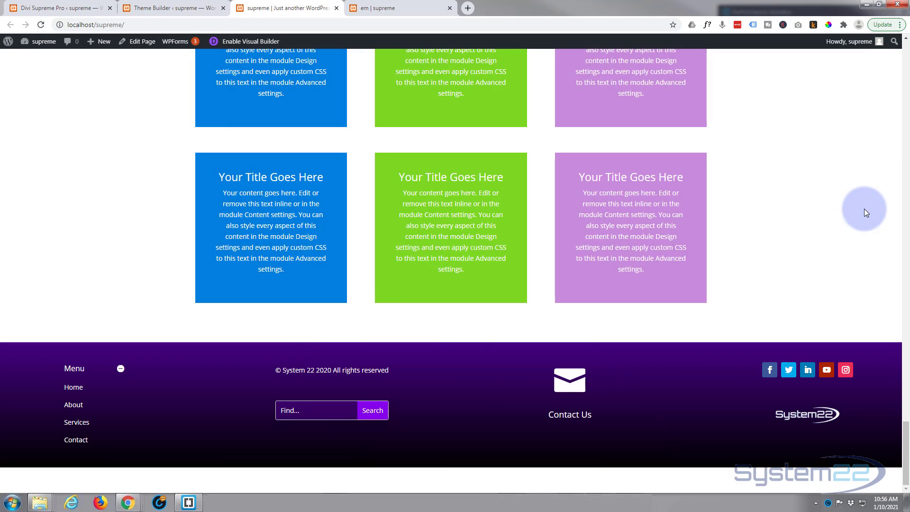
left_click(567, 384)
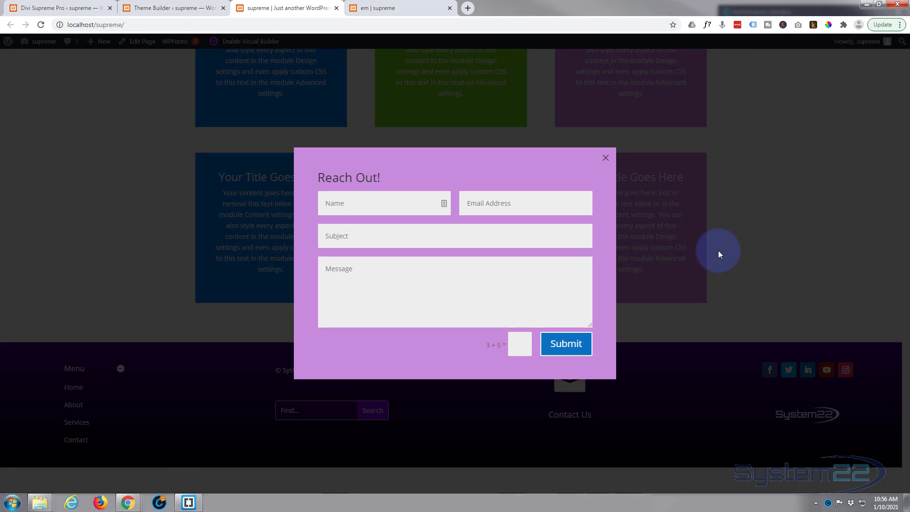
left_click(771, 222)
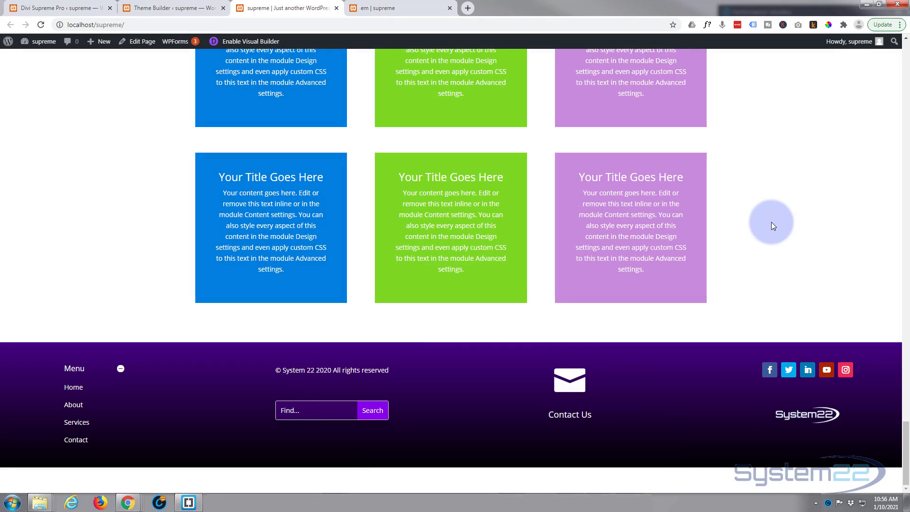